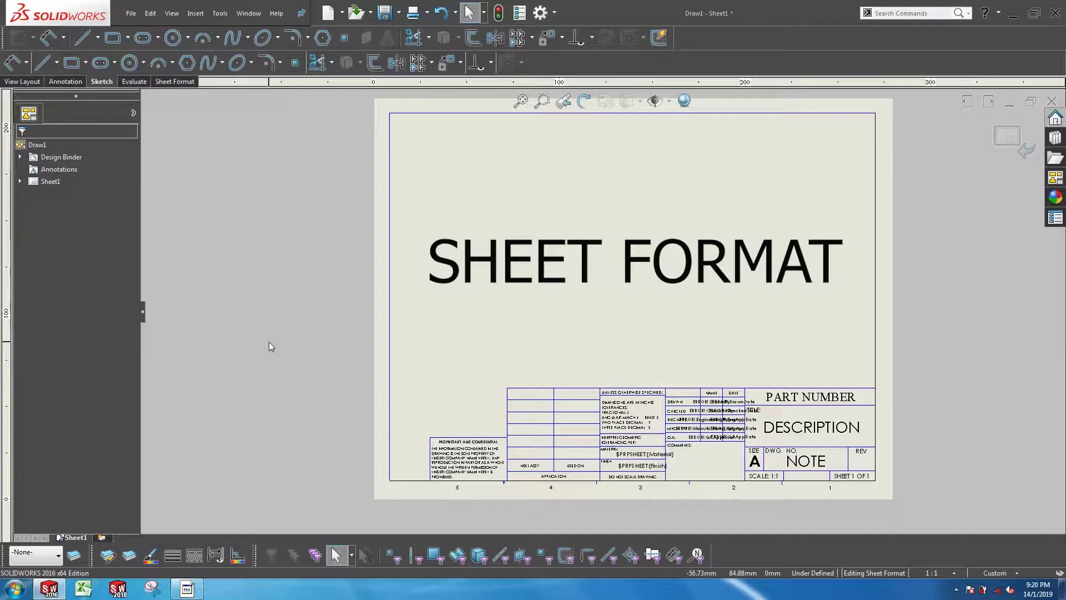
- Zoom into the title block and inspect the properties of its horizontal and vertical lines
{"action": "scroll", "coordinate": [672, 483], "scroll_direction": "down", "scroll_amount": 4}
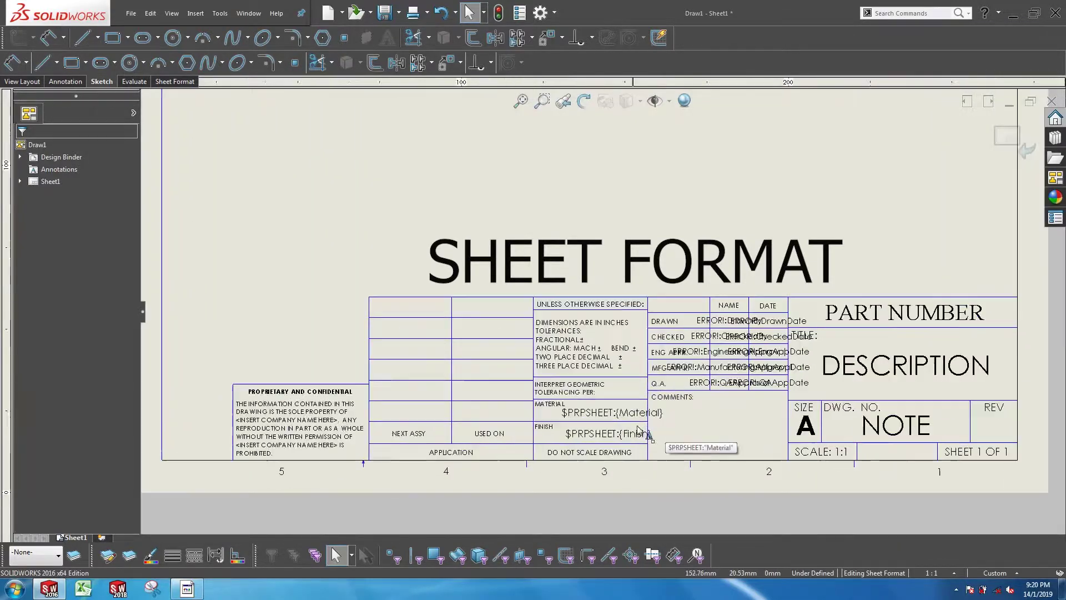
{"action": "scroll", "coordinate": [648, 428], "scroll_direction": "down", "scroll_amount": 1}
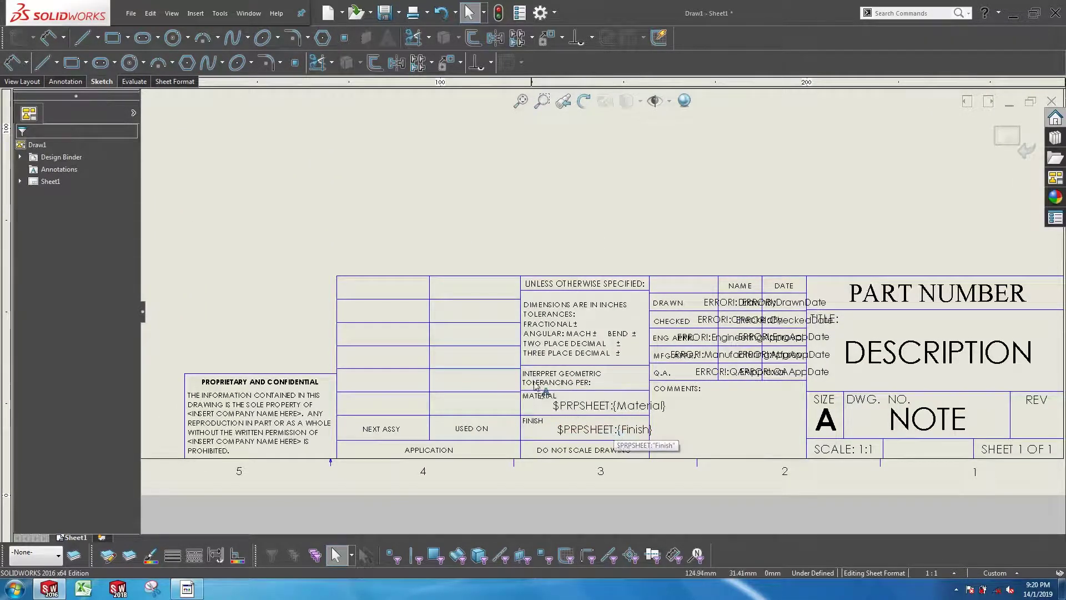
{"action": "left_click", "coordinate": [494, 368]}
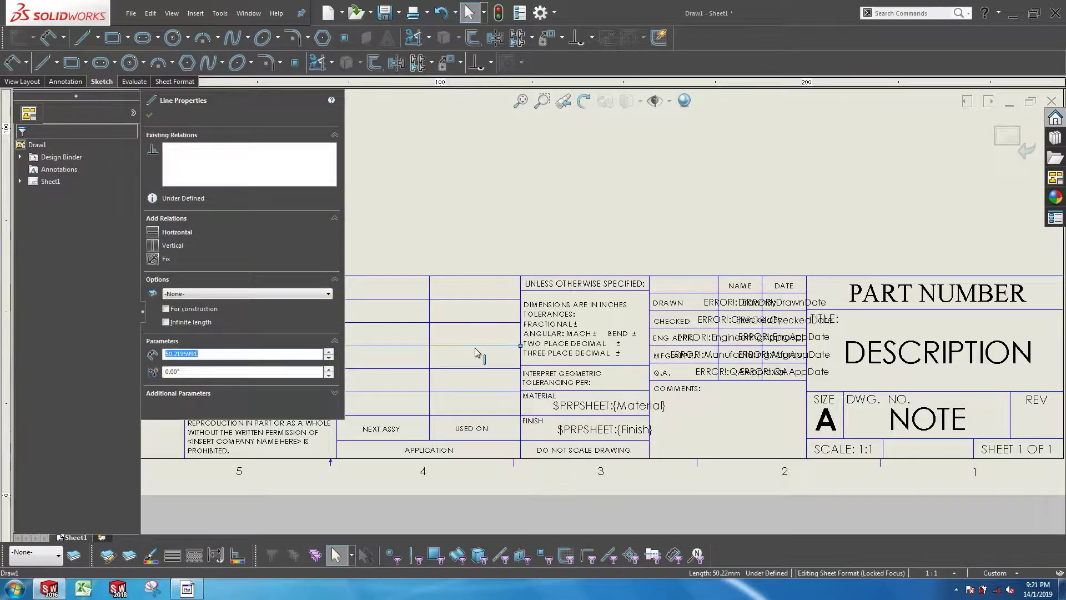
{"action": "left_click", "coordinate": [432, 367]}
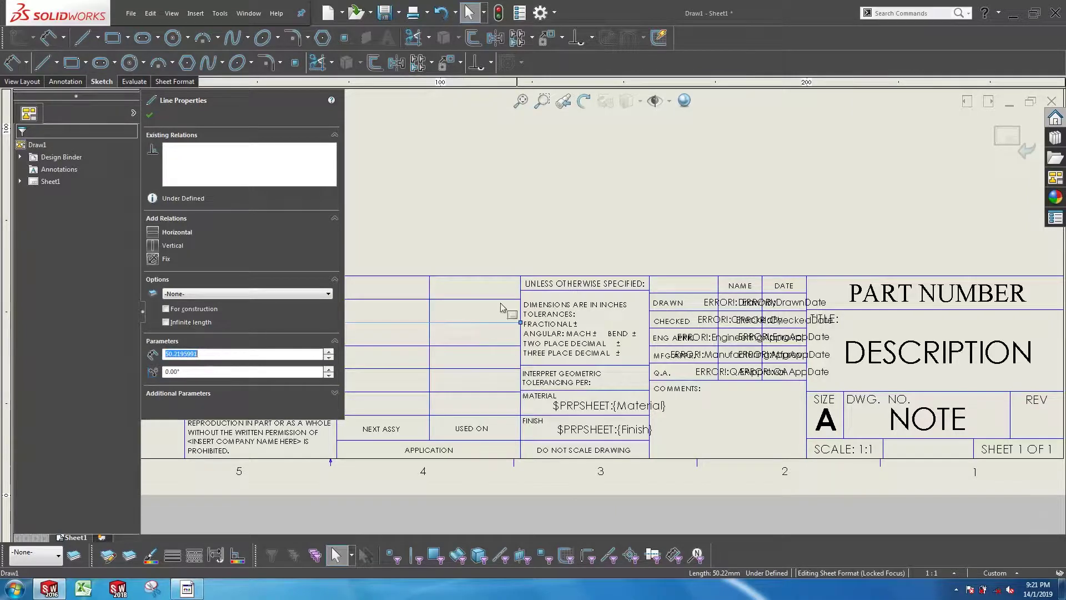
{"action": "left_click", "coordinate": [539, 231]}
- Select the PART NUMBER, DESCRIPTION and NOTE notes in the title block
{"action": "scroll", "coordinate": [655, 322], "scroll_direction": "up", "scroll_amount": 2}
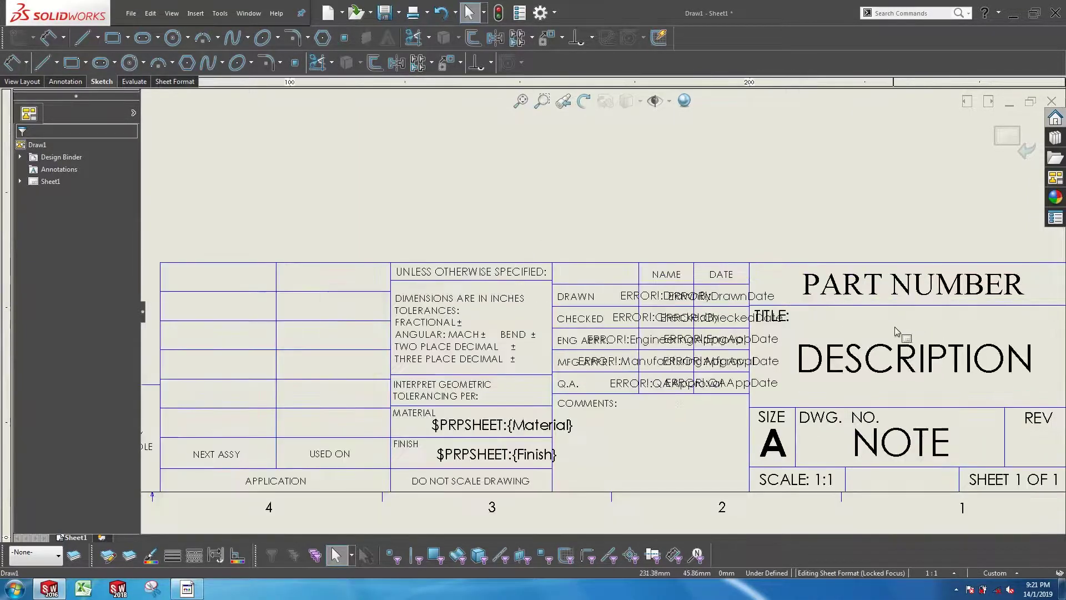
{"action": "left_click", "coordinate": [649, 279]}
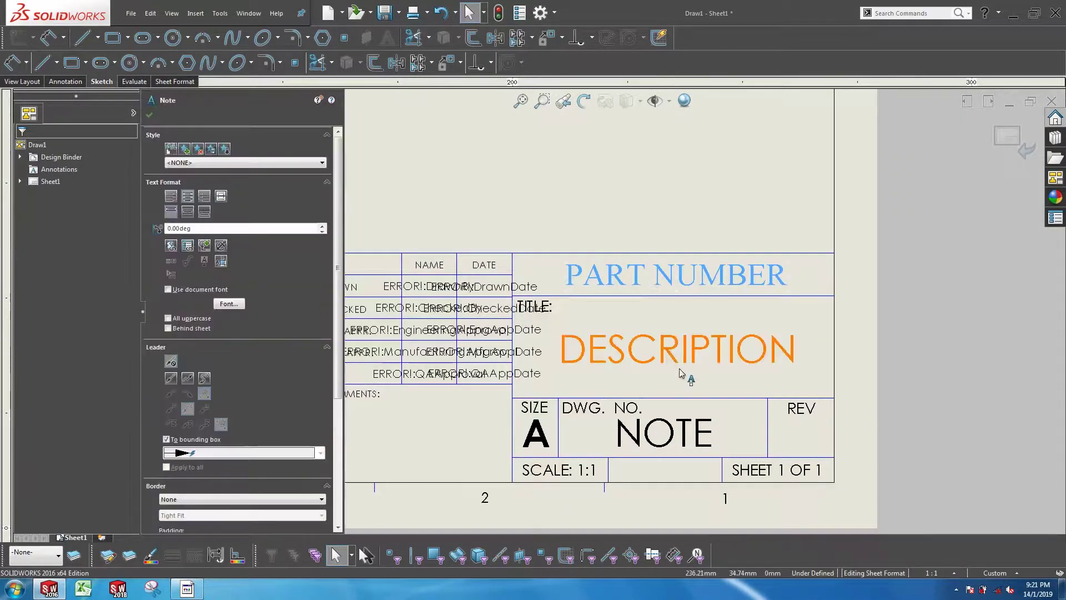
{"action": "left_click", "coordinate": [718, 366]}
{"action": "left_click", "coordinate": [704, 435]}
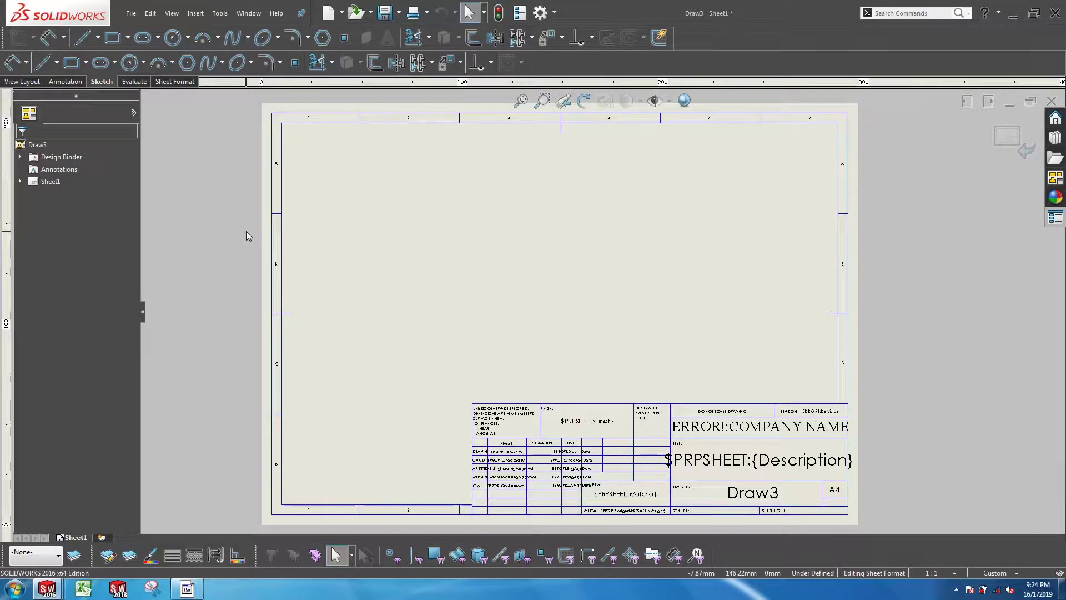
- Try dragging two border lines, fit the sheet, and delete the DRAWING TEMPLATE note
{"action": "scroll", "coordinate": [246, 231], "scroll_direction": "down", "scroll_amount": 5}
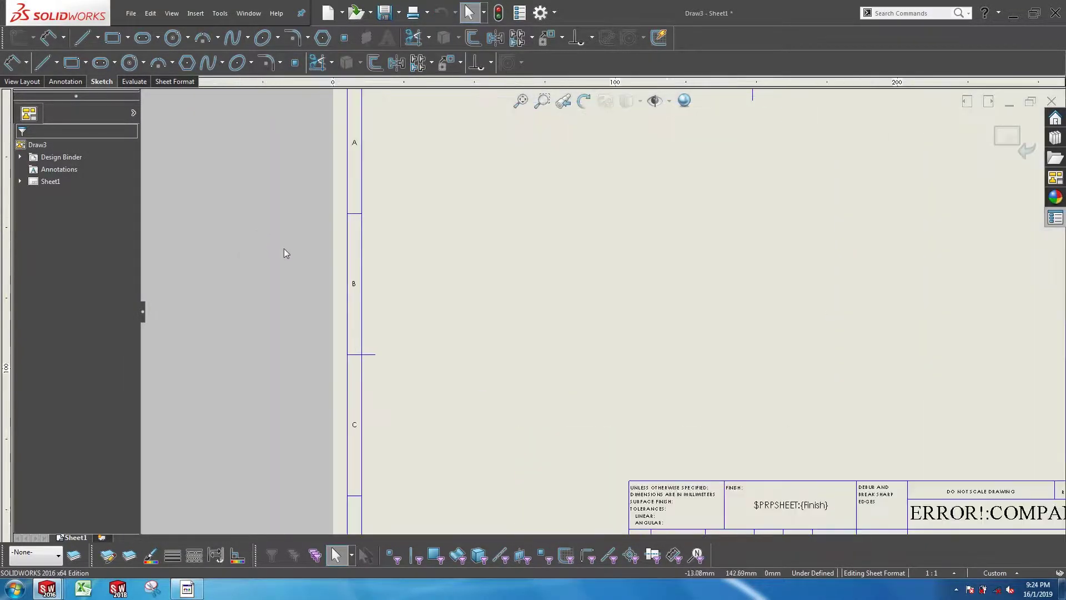
{"action": "left_click_drag", "start_coordinate": [462, 298], "coordinate": [494, 319]}
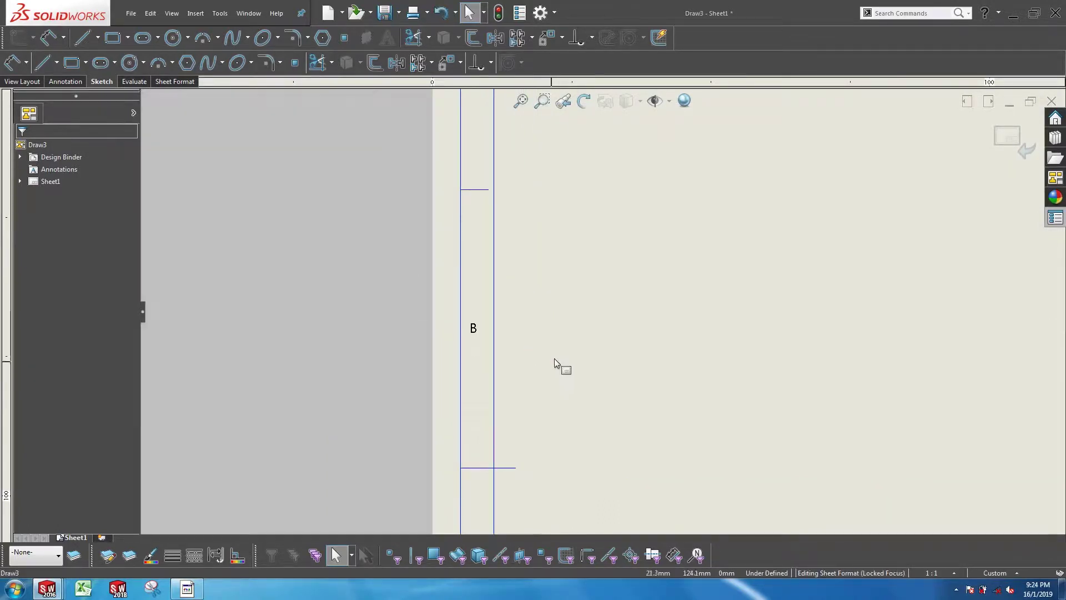
{"action": "mouse_move", "coordinate": [481, 475]}
{"action": "left_mouse_down"}
{"action": "mouse_move", "coordinate": [478, 409]}
{"action": "mouse_move", "coordinate": [478, 466]}
{"action": "left_mouse_up"}
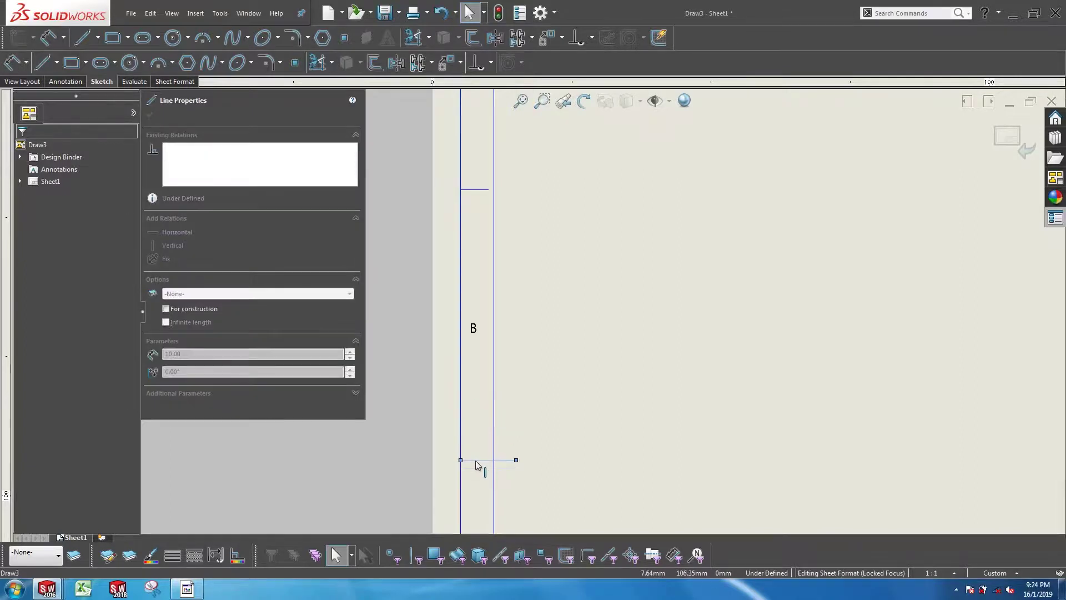
{"action": "key", "text": "f"}
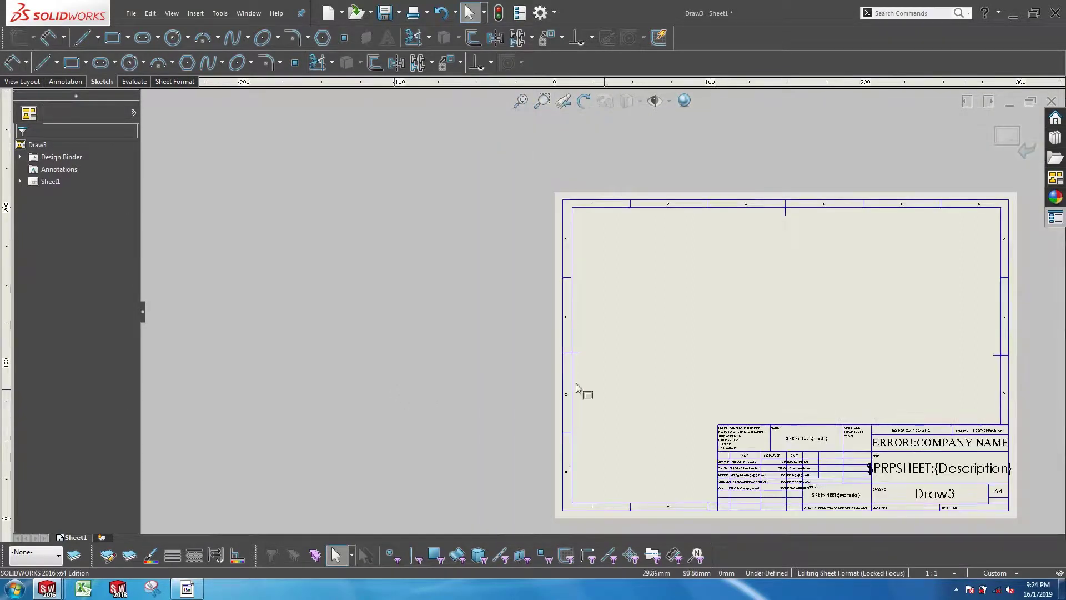
{"action": "key", "text": "f"}
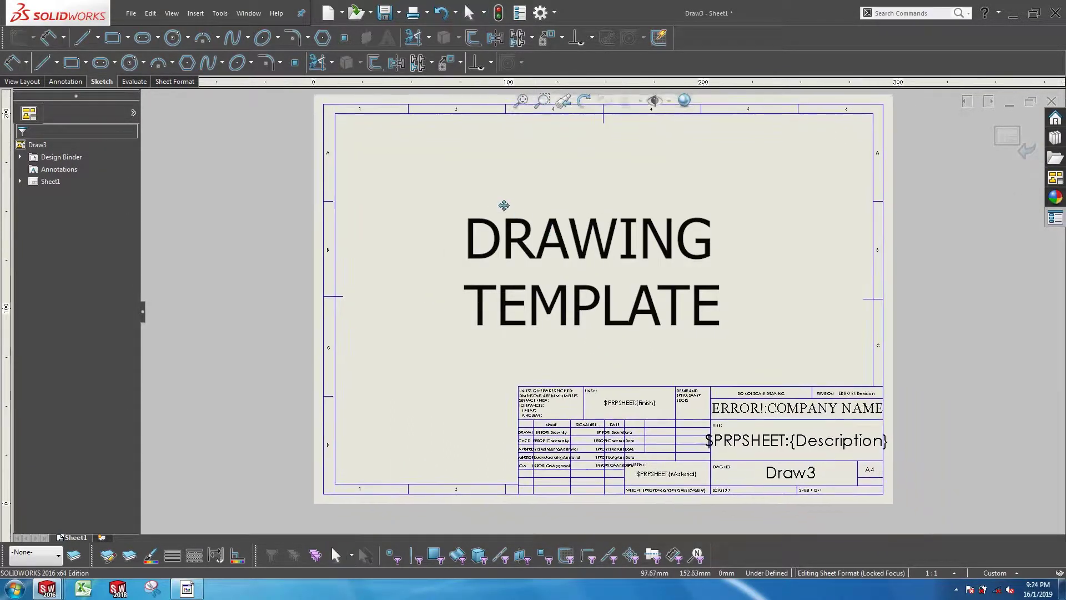
{"action": "left_click", "coordinate": [478, 231]}
{"action": "key", "text": "Delete"}
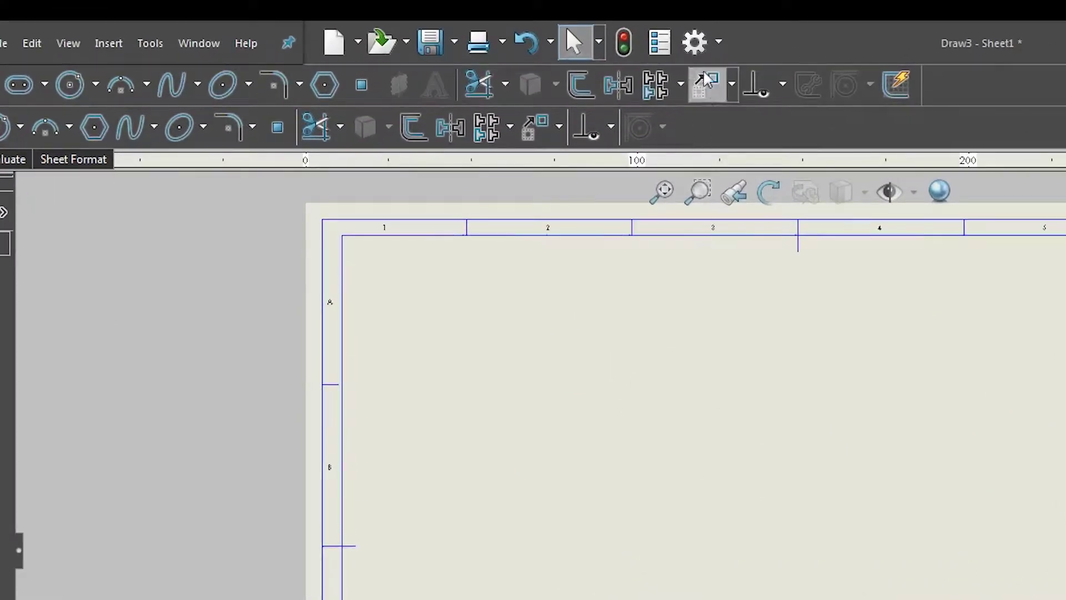
- Review Document Properties for balloons, diameter and linear dimensions, notes and detail views
{"action": "left_click", "coordinate": [695, 44]}
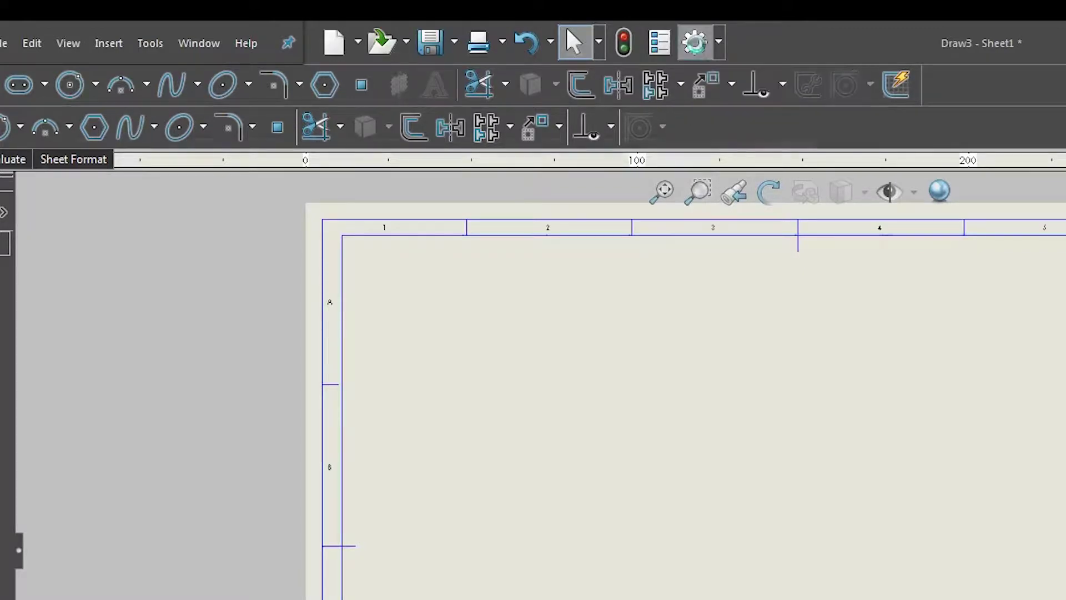
{"action": "left_click", "coordinate": [183, 175]}
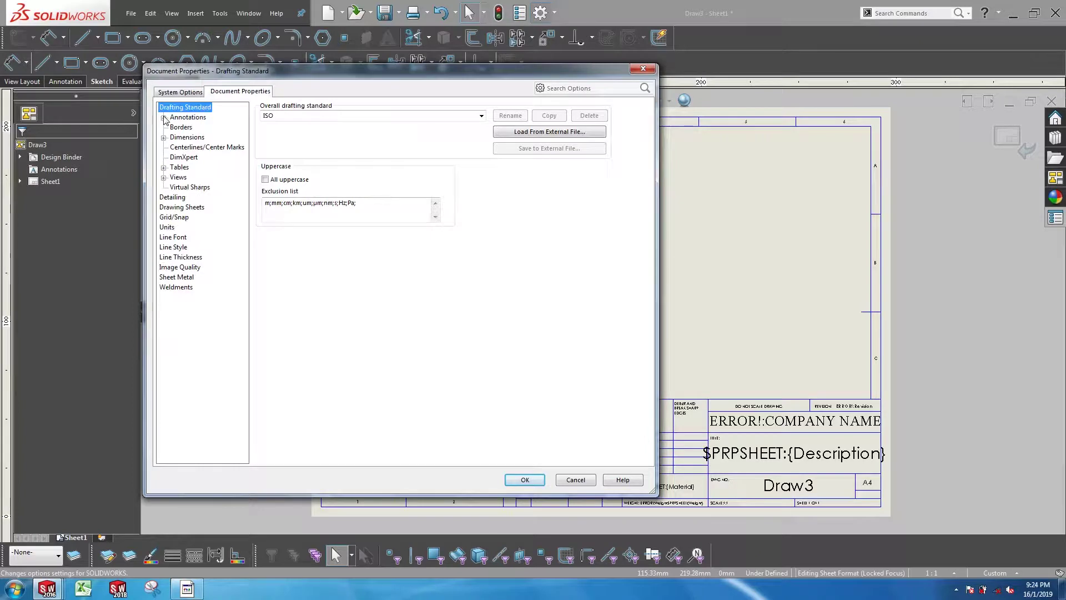
{"action": "left_click", "coordinate": [164, 117]}
{"action": "left_click", "coordinate": [192, 127]}
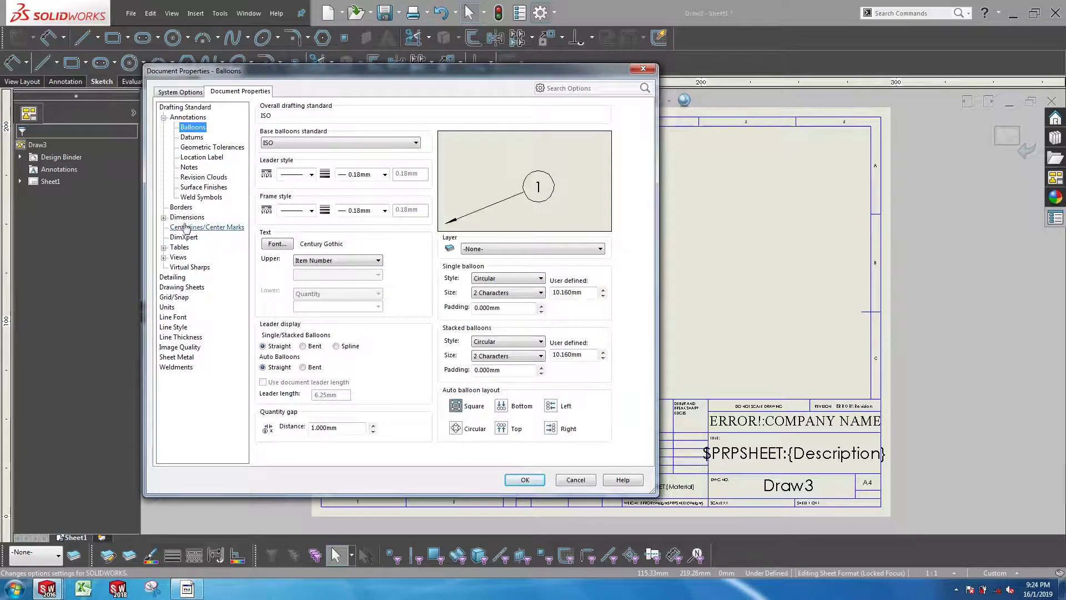
{"action": "left_click", "coordinate": [164, 217]}
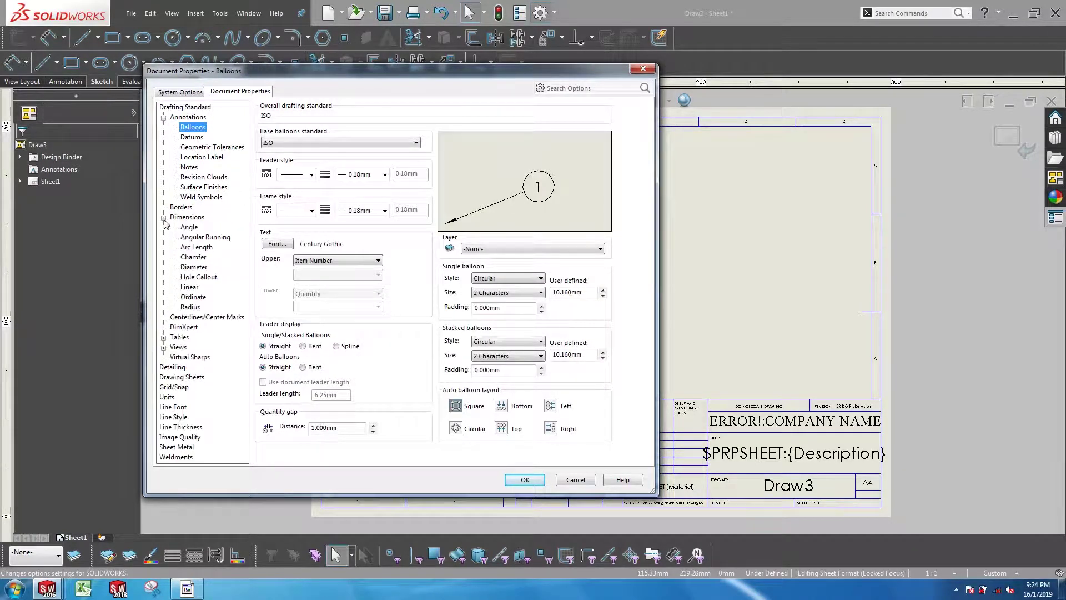
{"action": "left_click", "coordinate": [193, 267]}
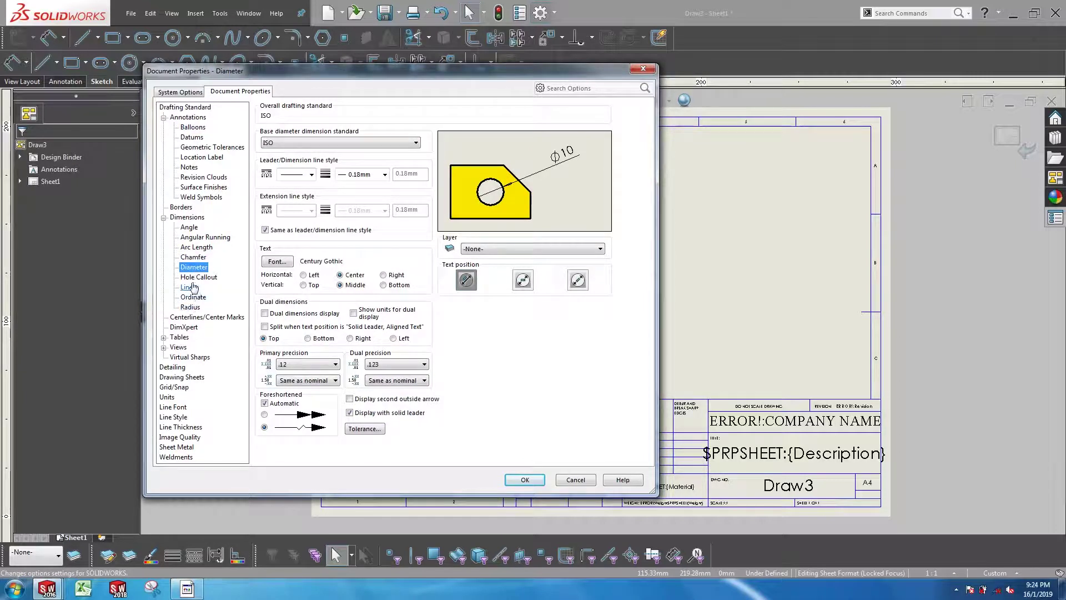
{"action": "left_click", "coordinate": [190, 287]}
{"action": "left_click", "coordinate": [189, 167]}
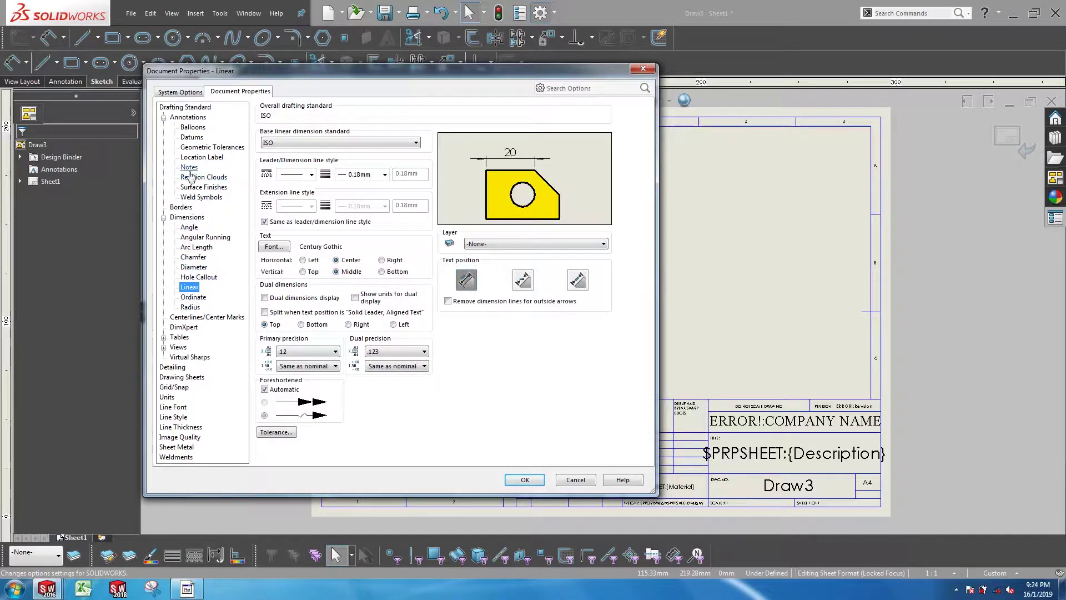
{"action": "left_click", "coordinate": [164, 347]}
{"action": "left_click", "coordinate": [188, 366]}
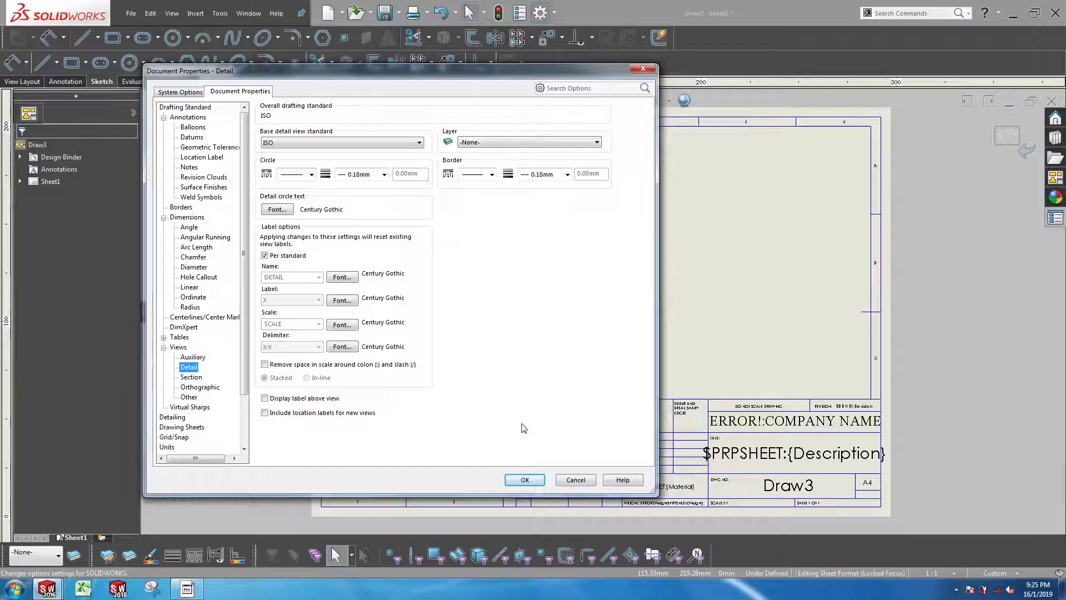
{"action": "left_click", "coordinate": [525, 480]}
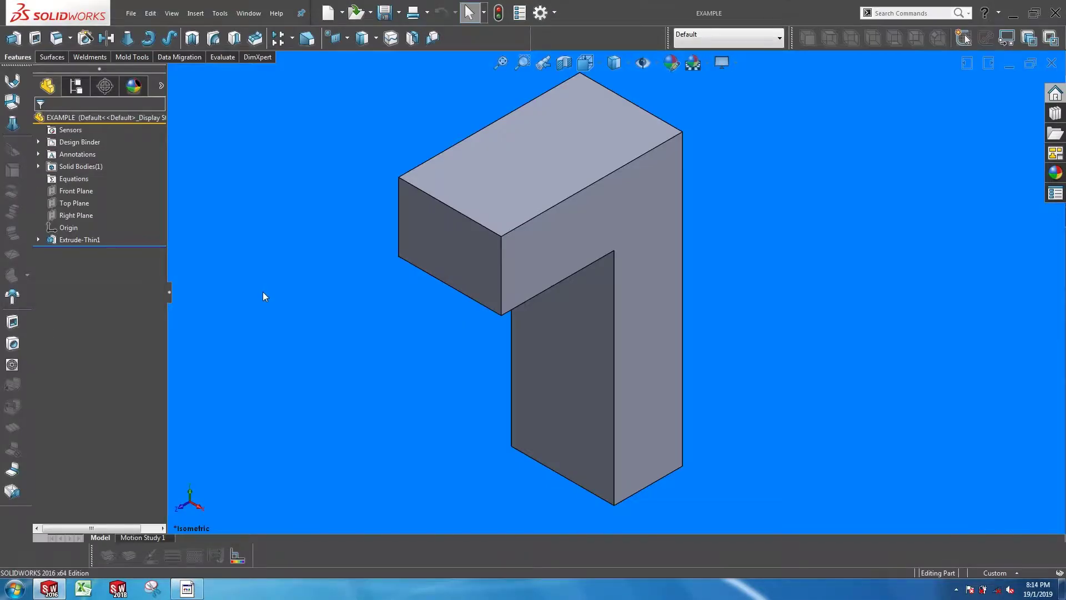
- Make a drawing of EXAMPLE from the Drawing template on an A (ANSI) Landscape sheet
{"action": "key", "text": "z"}
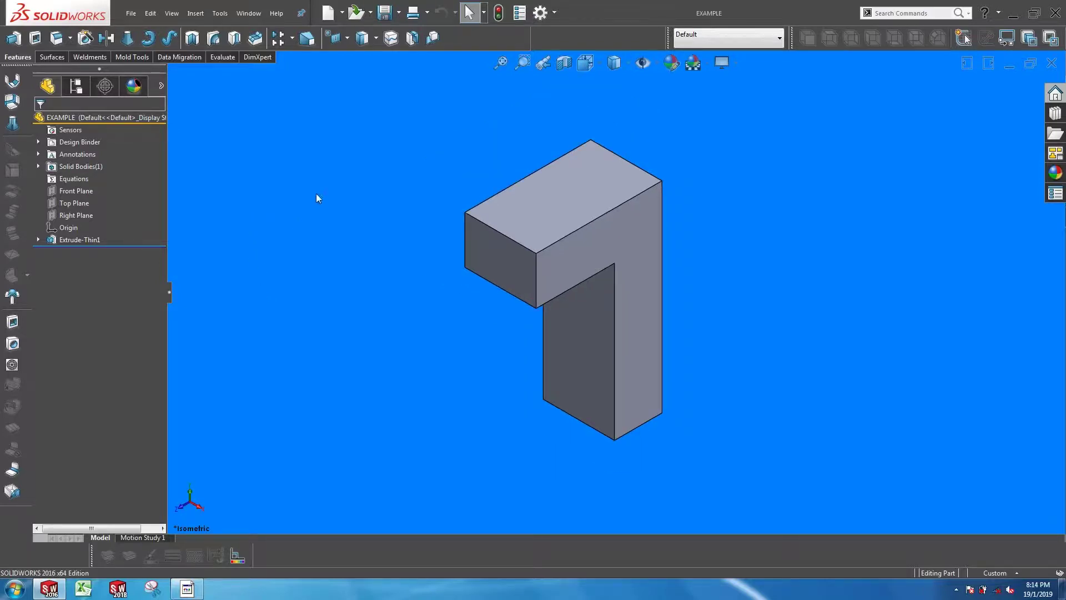
{"action": "left_click", "coordinate": [130, 13]}
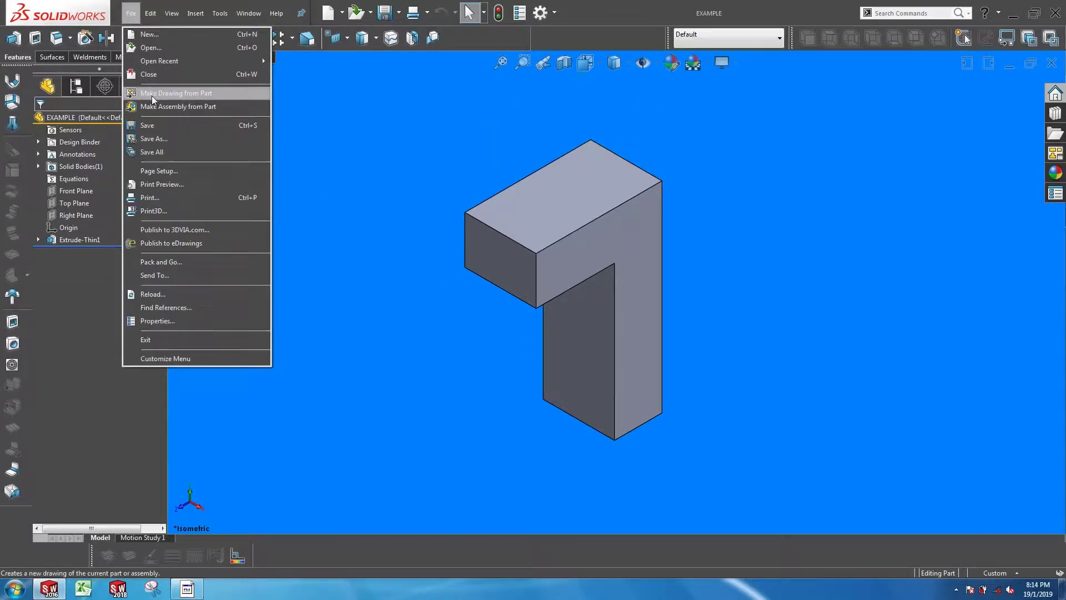
{"action": "left_click", "coordinate": [152, 95]}
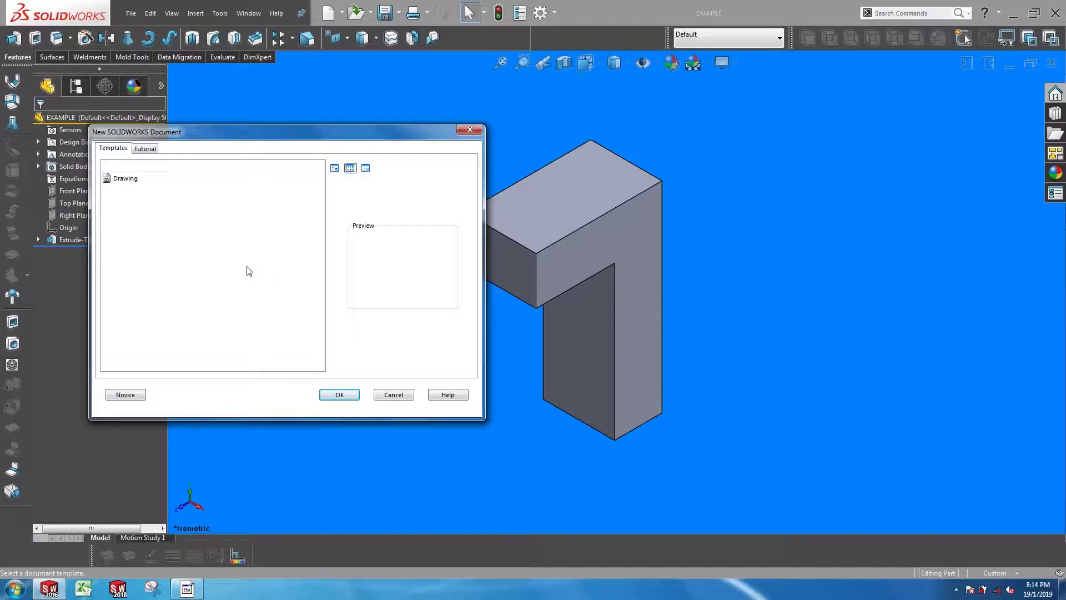
{"action": "left_click", "coordinate": [137, 178]}
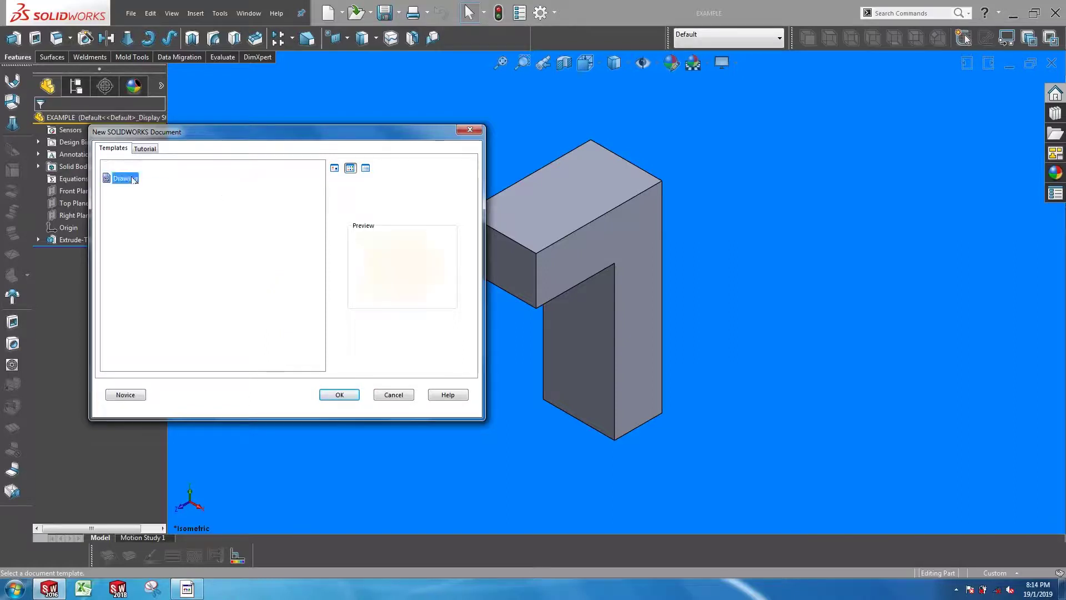
{"action": "left_click", "coordinate": [340, 395]}
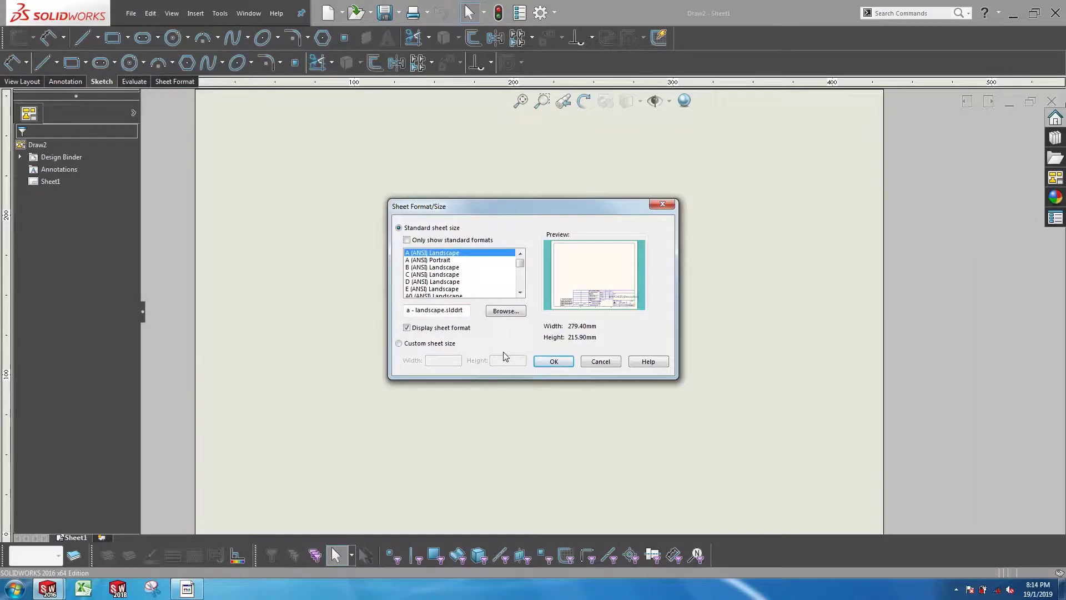
{"action": "left_click", "coordinate": [546, 362]}
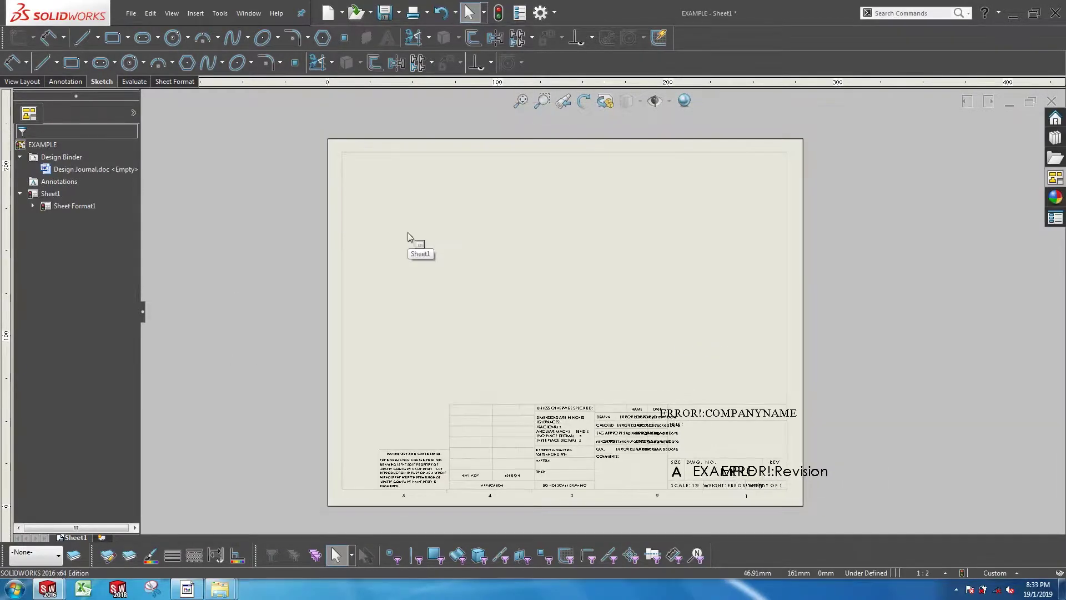
- Edit the sheet format and draw lines forming a new cell left of the title block
{"action": "right_click", "coordinate": [407, 232]}
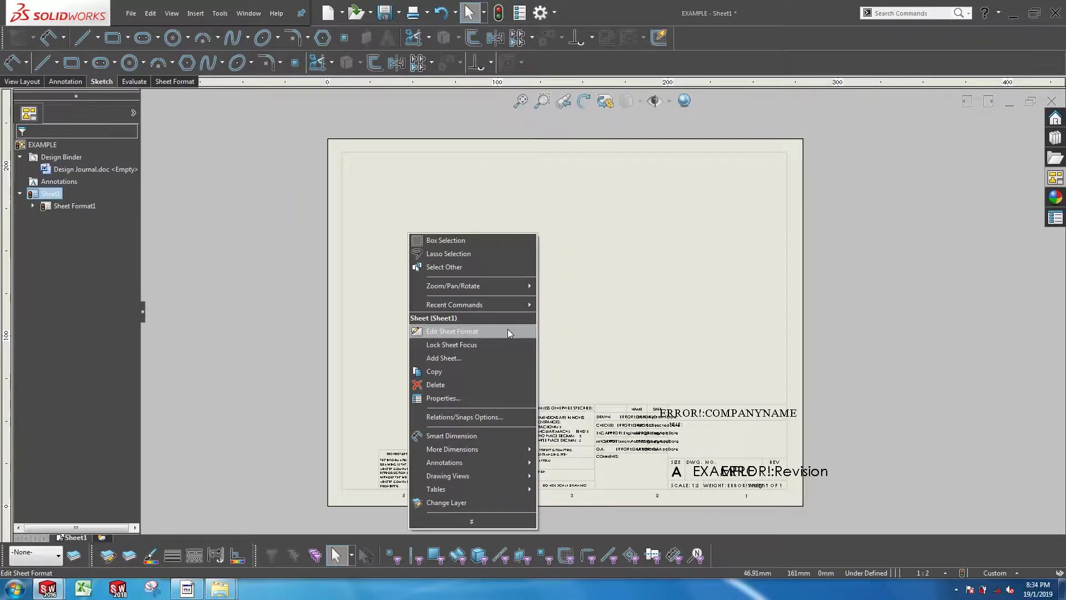
{"action": "left_click", "coordinate": [508, 331]}
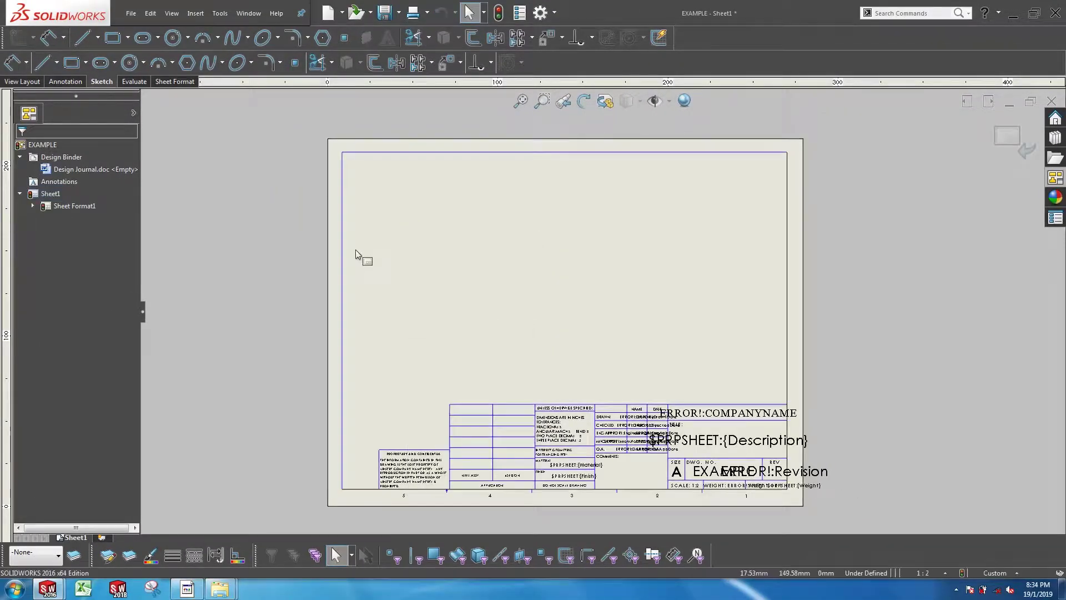
{"action": "left_click", "coordinate": [84, 38]}
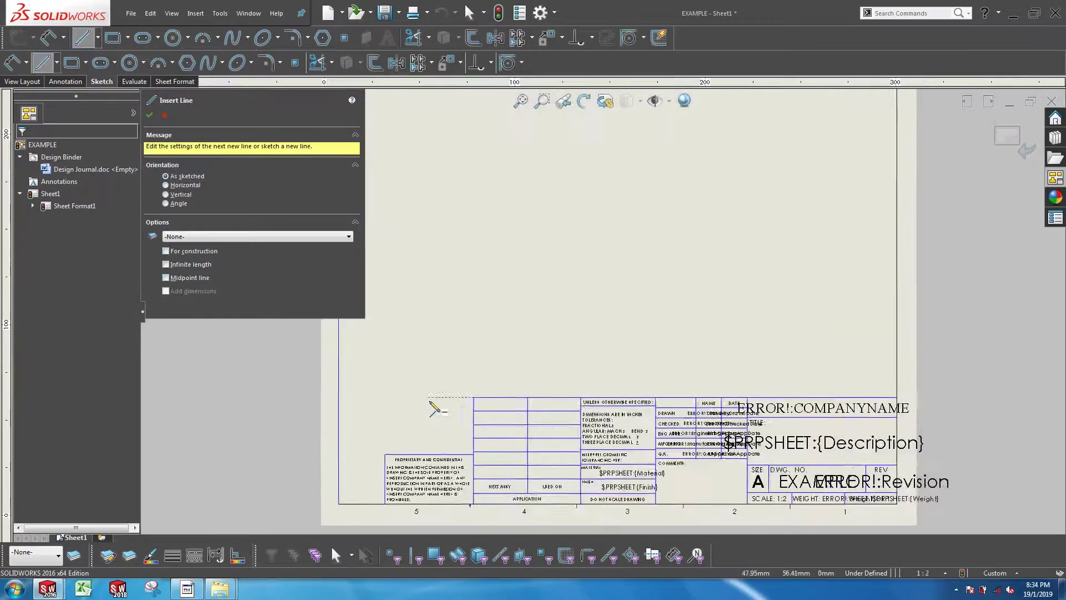
{"action": "scroll", "coordinate": [388, 424], "scroll_direction": "down", "scroll_amount": 4}
{"action": "left_click", "coordinate": [525, 375]}
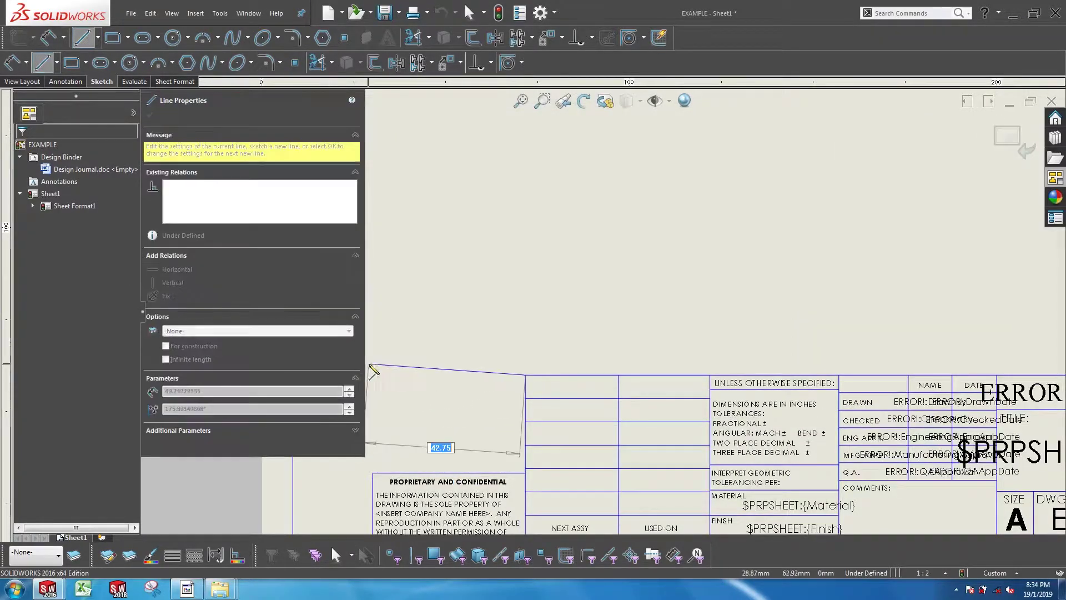
{"action": "left_click", "coordinate": [372, 376]}
{"action": "left_click", "coordinate": [373, 473]}
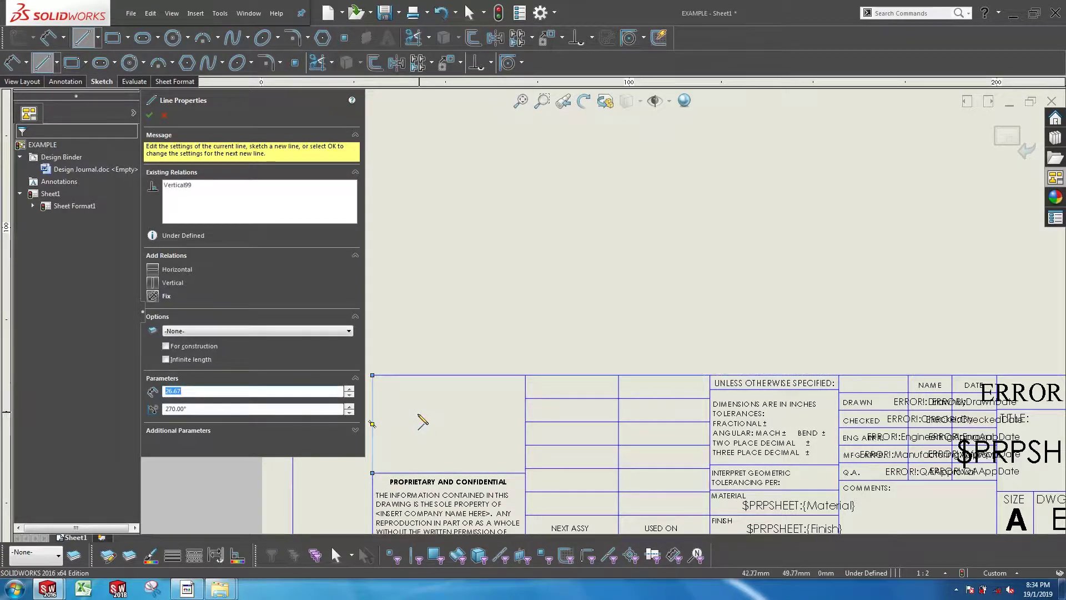
{"action": "key", "text": "Escape"}
- Add a 'NOTE' text note in an empty title-block cell
{"action": "key", "text": "s"}
{"action": "left_click", "coordinate": [492, 331]}
{"action": "scroll", "coordinate": [556, 404], "scroll_direction": "down", "scroll_amount": 3}
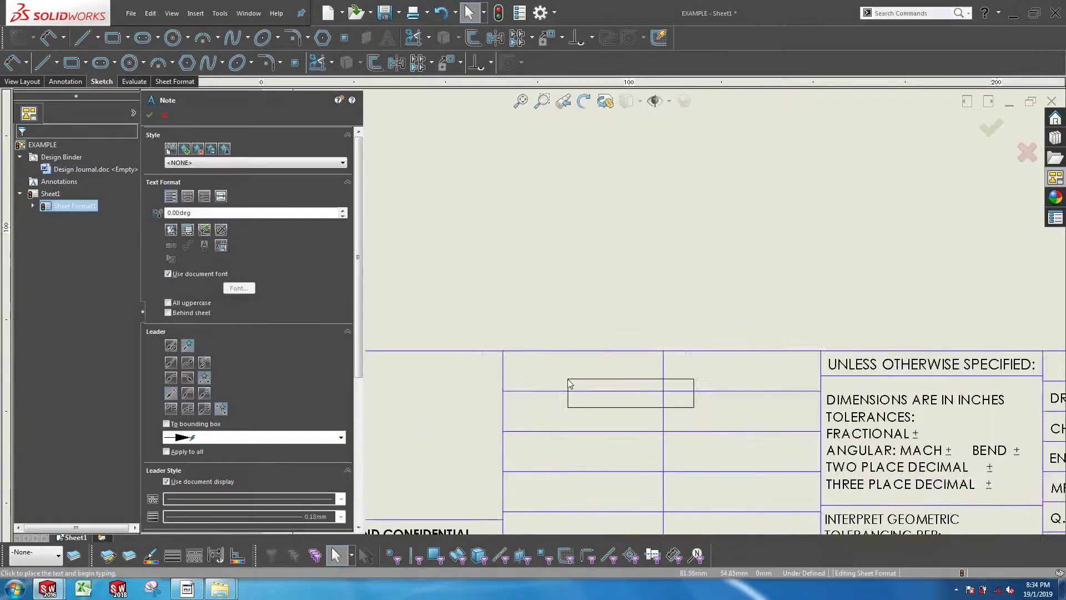
{"action": "left_click", "coordinate": [505, 349]}
{"action": "type", "text": "NOTE"}
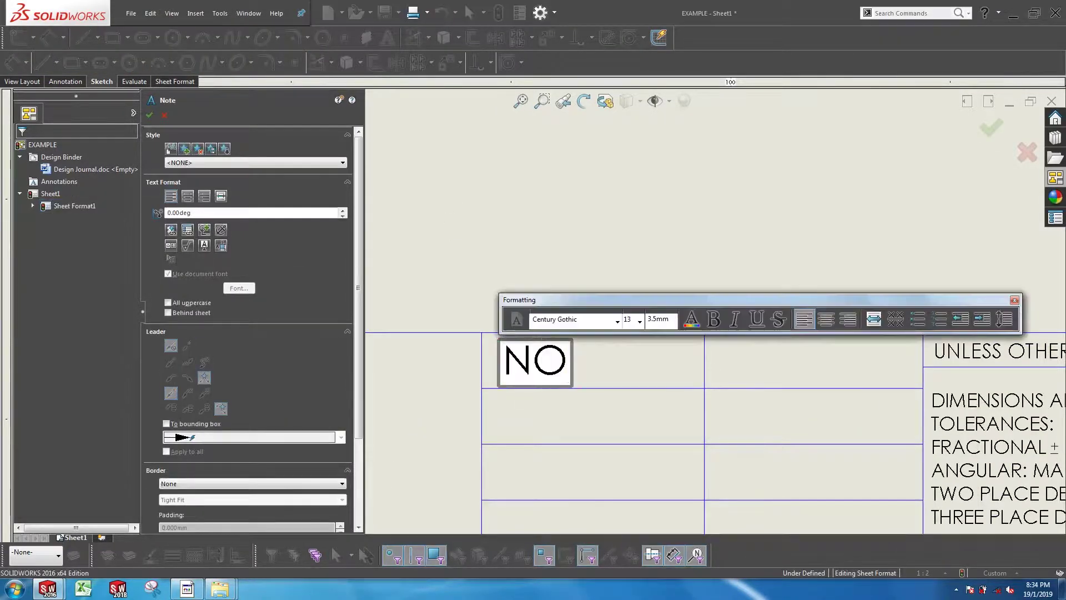
{"action": "left_click", "coordinate": [500, 322]}
{"action": "scroll", "coordinate": [555, 311], "scroll_direction": "up", "scroll_amount": 4}
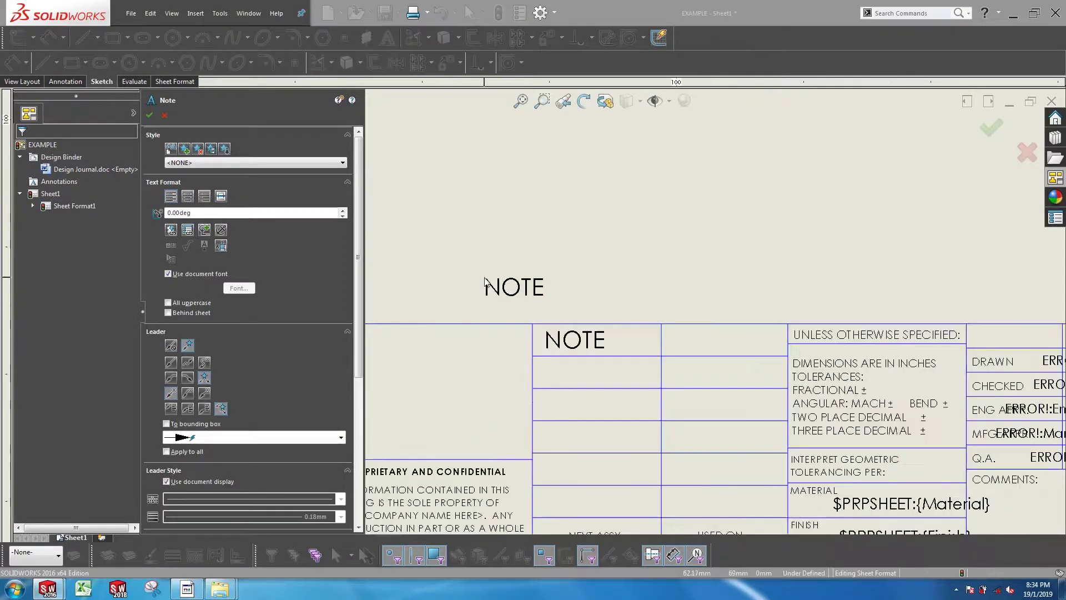
{"action": "key", "text": "Escape"}
- Insert the SB logo picture into the title block's new left cell
{"action": "left_click", "coordinate": [388, 351]}
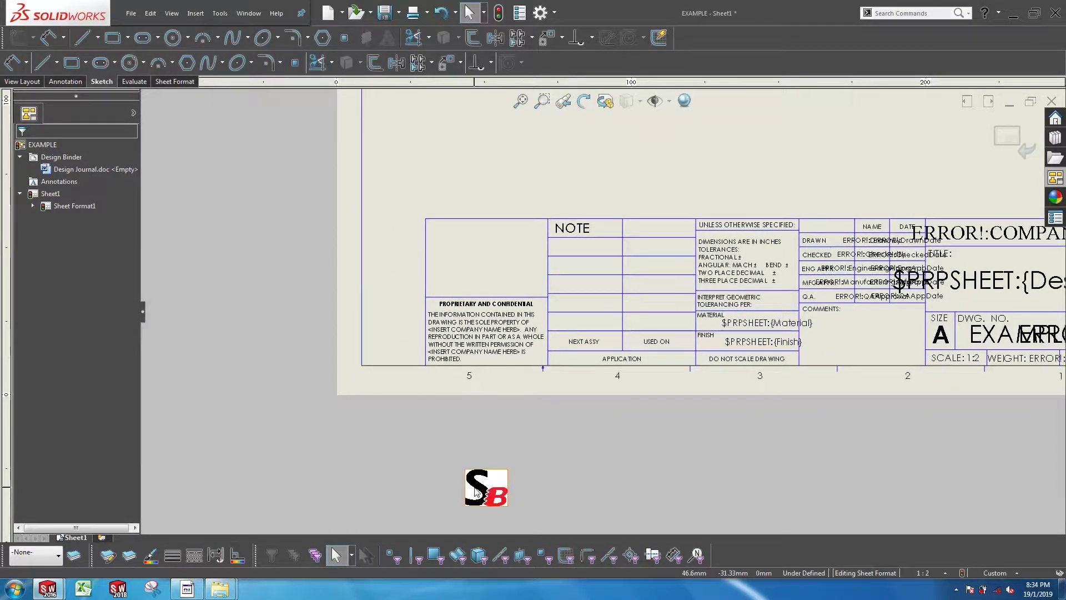
{"action": "left_click_drag", "start_coordinate": [485, 489], "coordinate": [481, 261]}
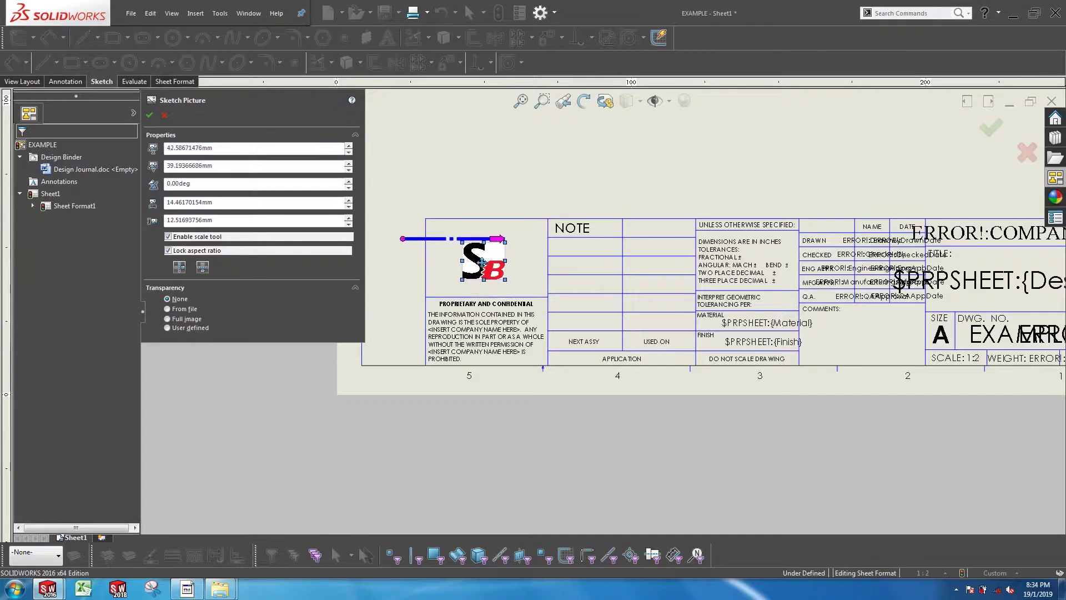
{"action": "left_click", "coordinate": [984, 130]}
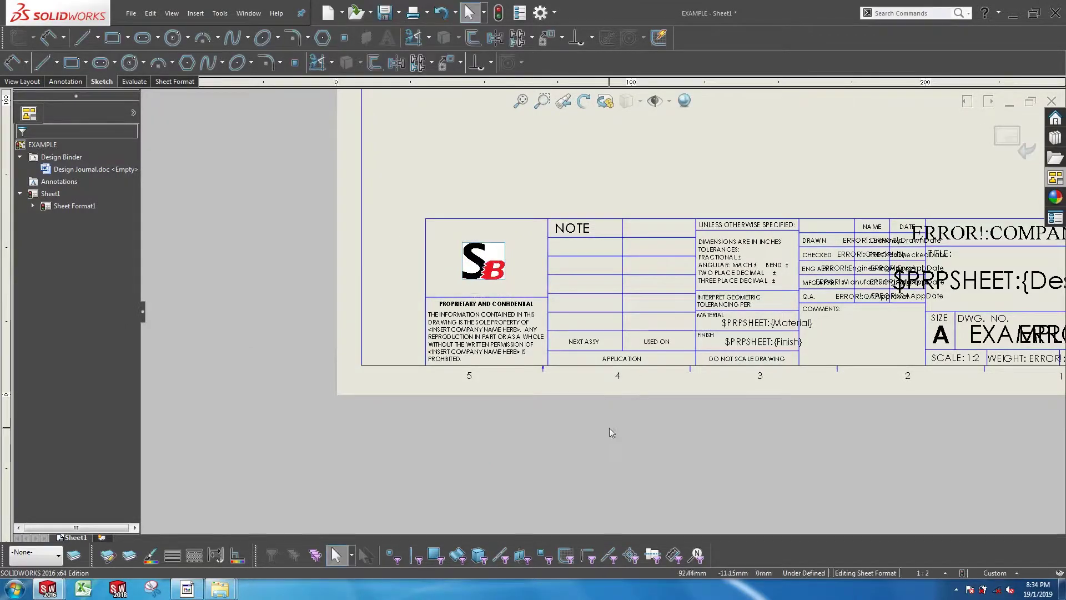
{"action": "middle_click_drag", "start_coordinate": [697, 424], "coordinate": [605, 456]}
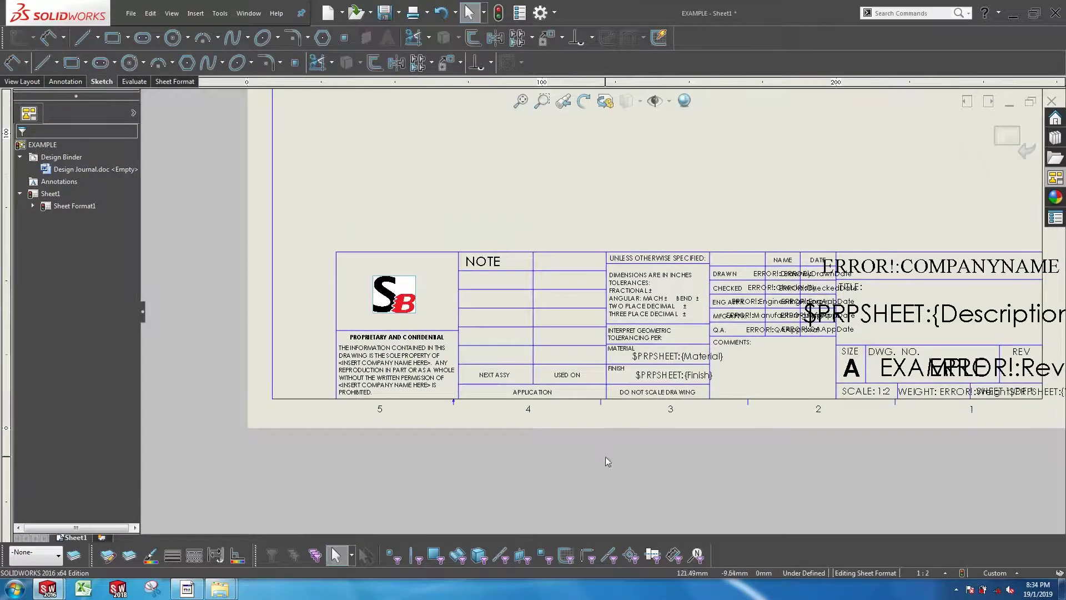
- Exit sheet-format editing and fit the whole sheet in the window
{"action": "left_click", "coordinate": [1003, 141]}
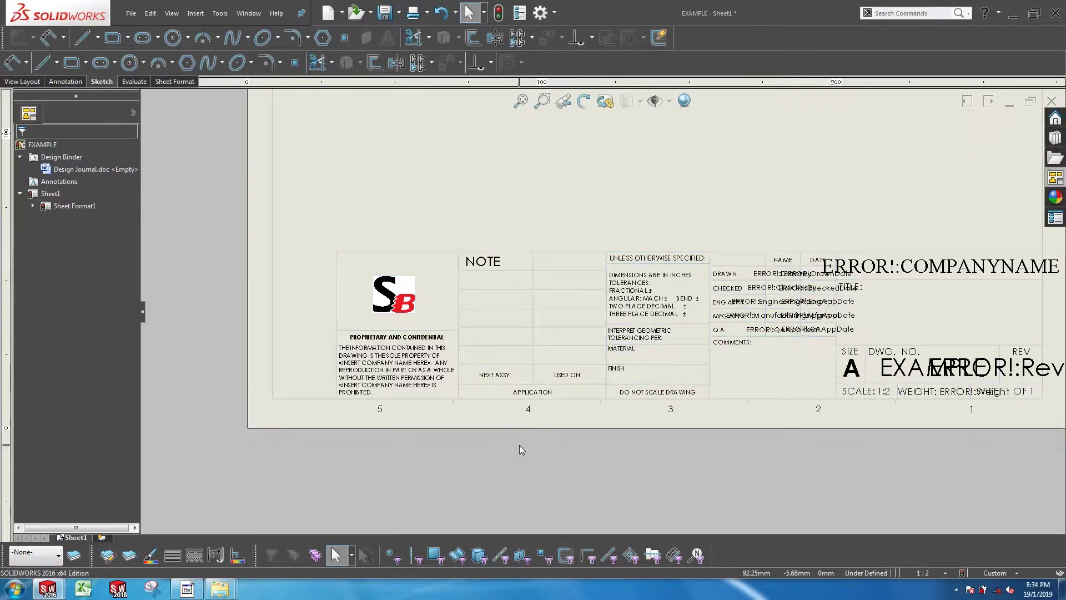
{"action": "key", "text": "f"}
{"action": "scroll", "coordinate": [568, 291], "scroll_direction": "down", "scroll_amount": 1}
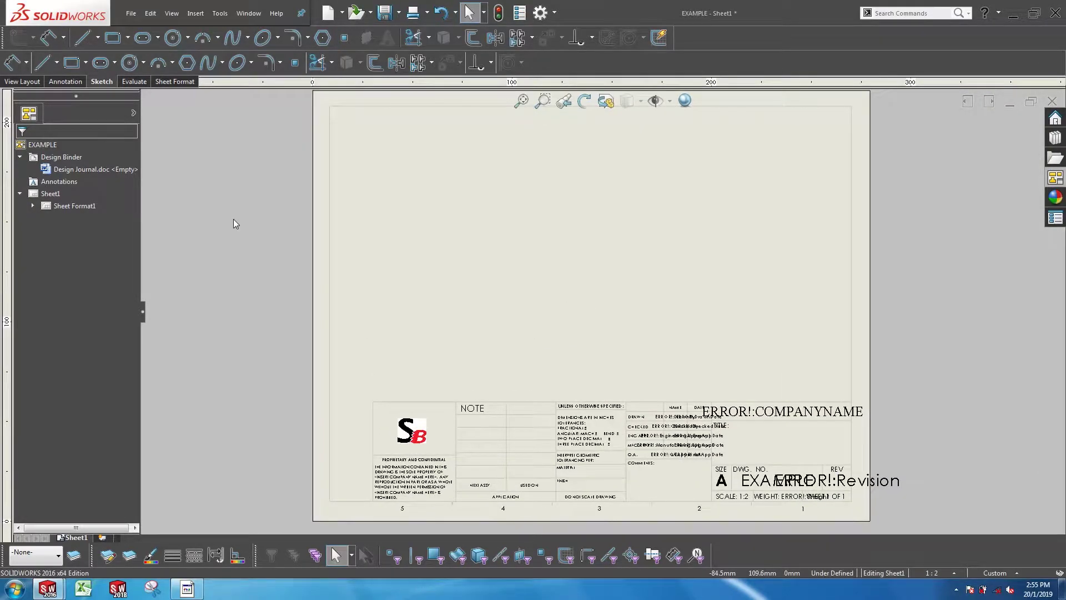
{"action": "left_click", "coordinate": [131, 13]}
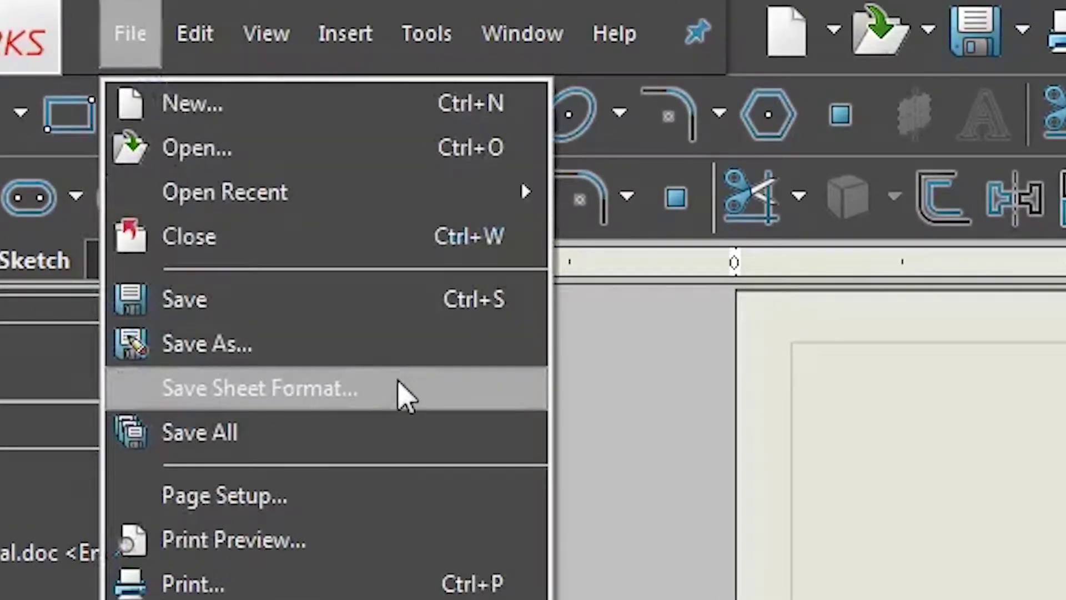
- Save the sheet format as the file 'custom' (.slddrt)
{"action": "left_click", "coordinate": [404, 405]}
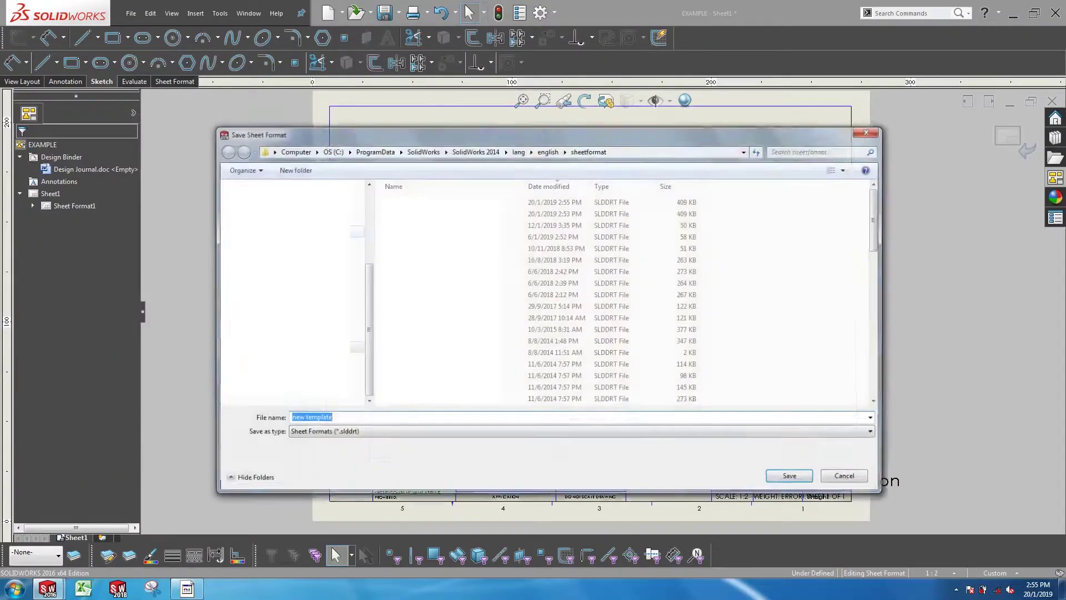
{"action": "left_click_drag", "start_coordinate": [333, 418], "coordinate": [303, 417]}
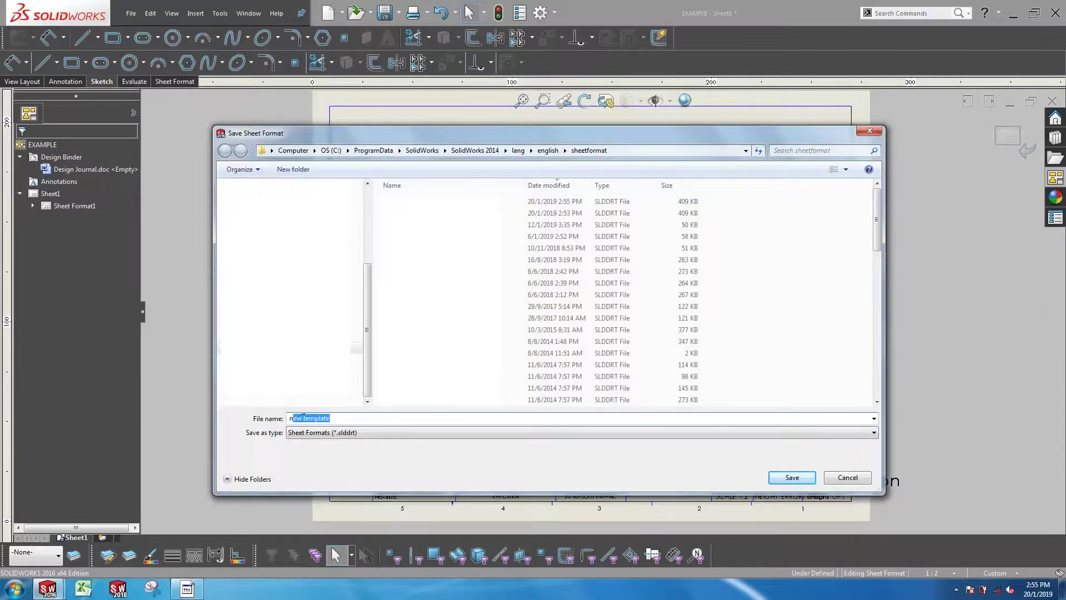
{"action": "type", "text": "custom"}
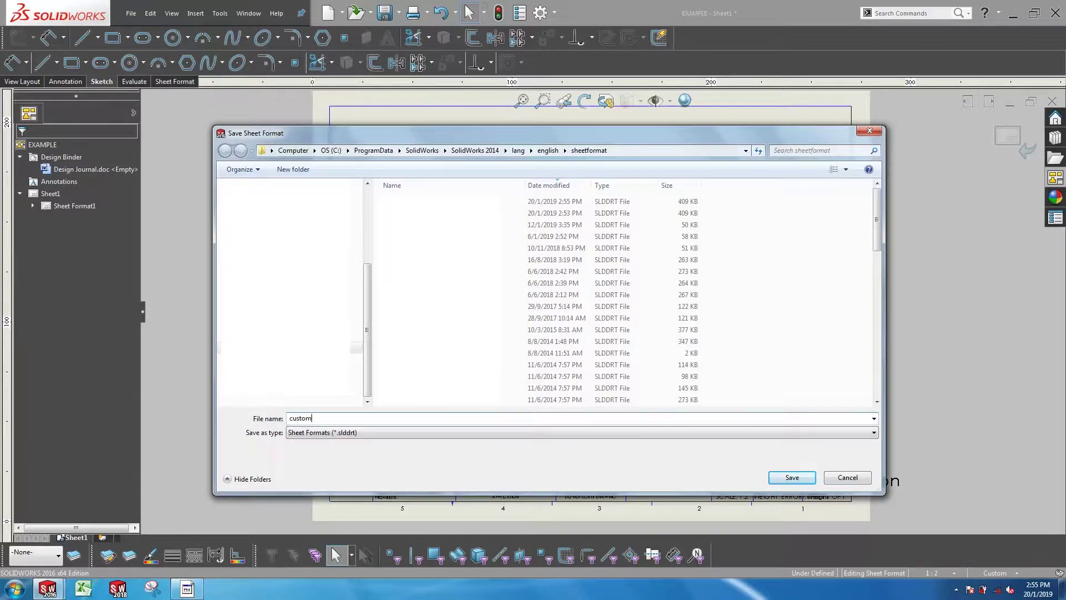
{"action": "left_click", "coordinate": [780, 483]}
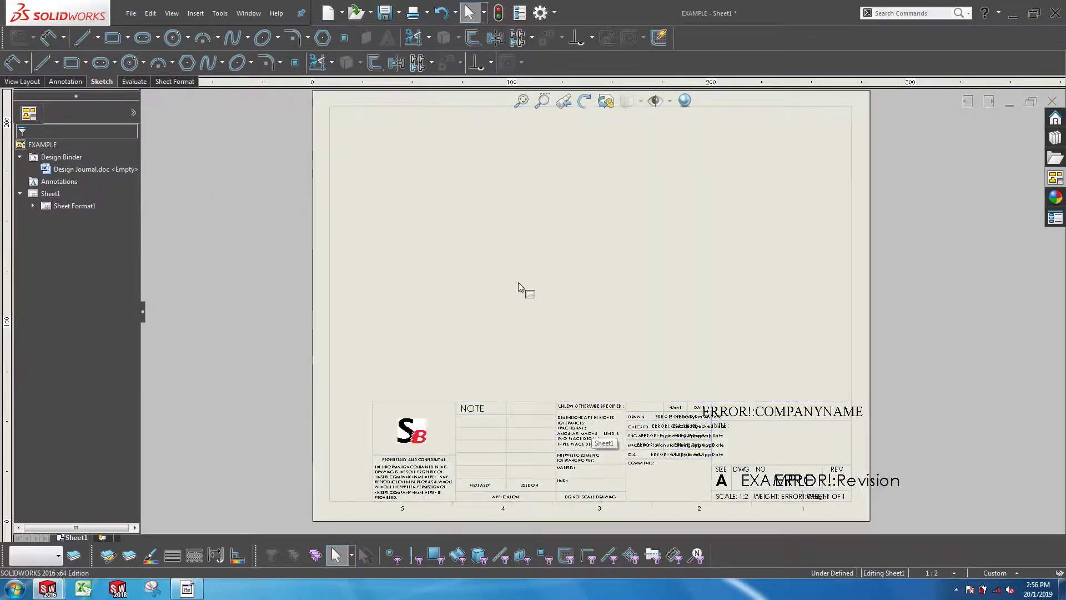
{"action": "right_click", "coordinate": [519, 282]}
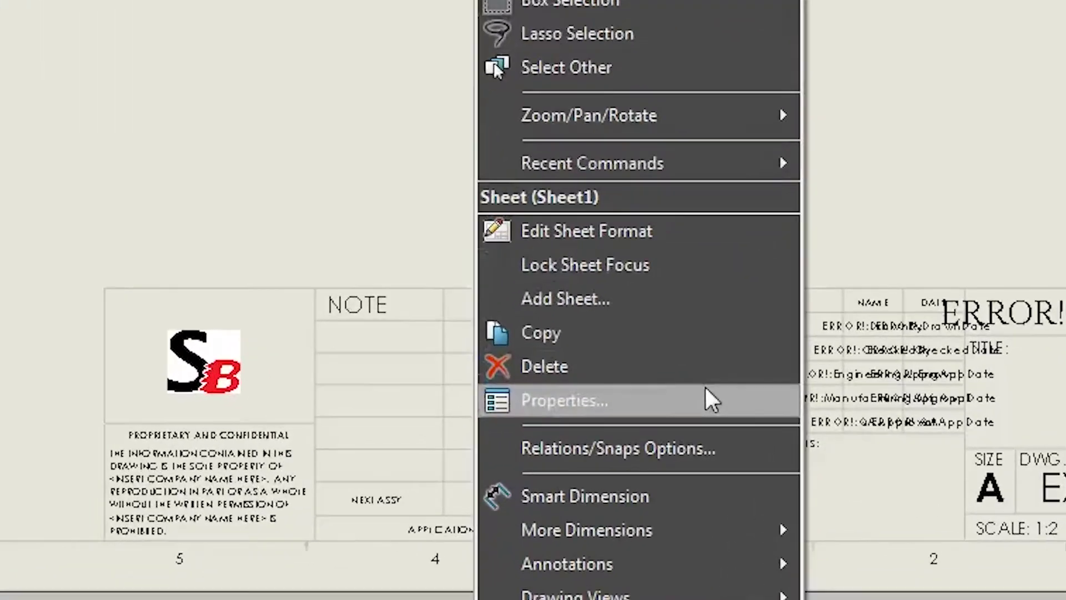
- Set Sheet1's sheet format to custom in Sheet Properties, keeping the modified notes
{"action": "left_click", "coordinate": [710, 400]}
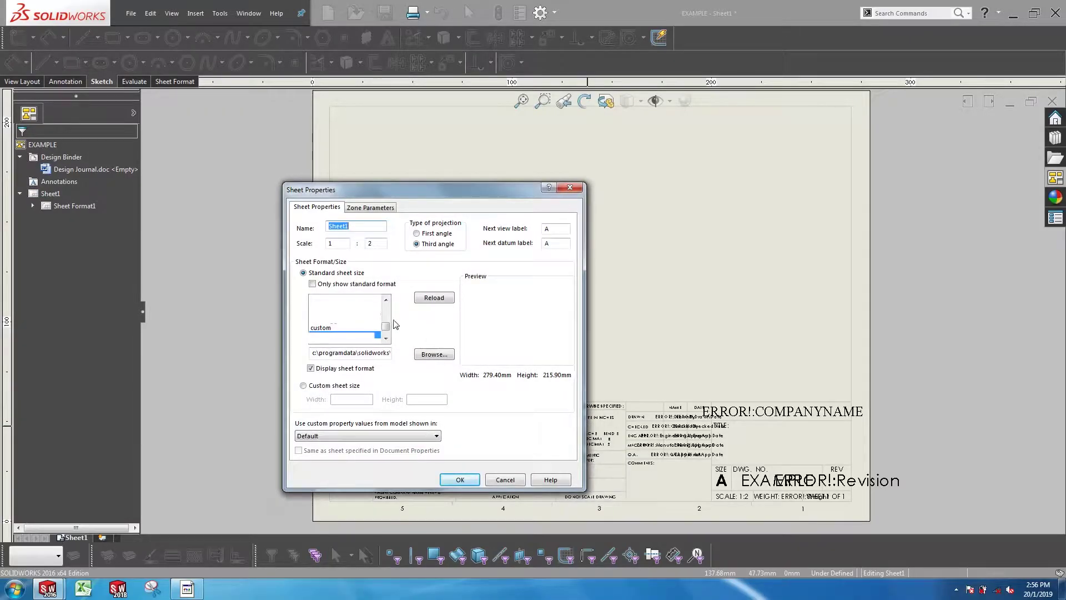
{"action": "left_click", "coordinate": [320, 328]}
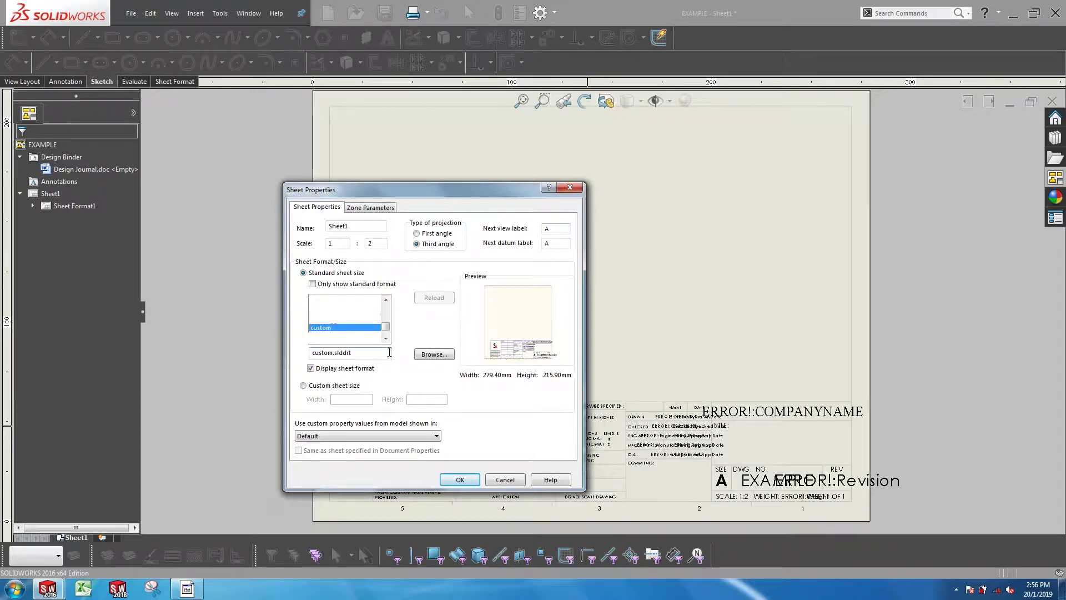
{"action": "left_click", "coordinate": [456, 482]}
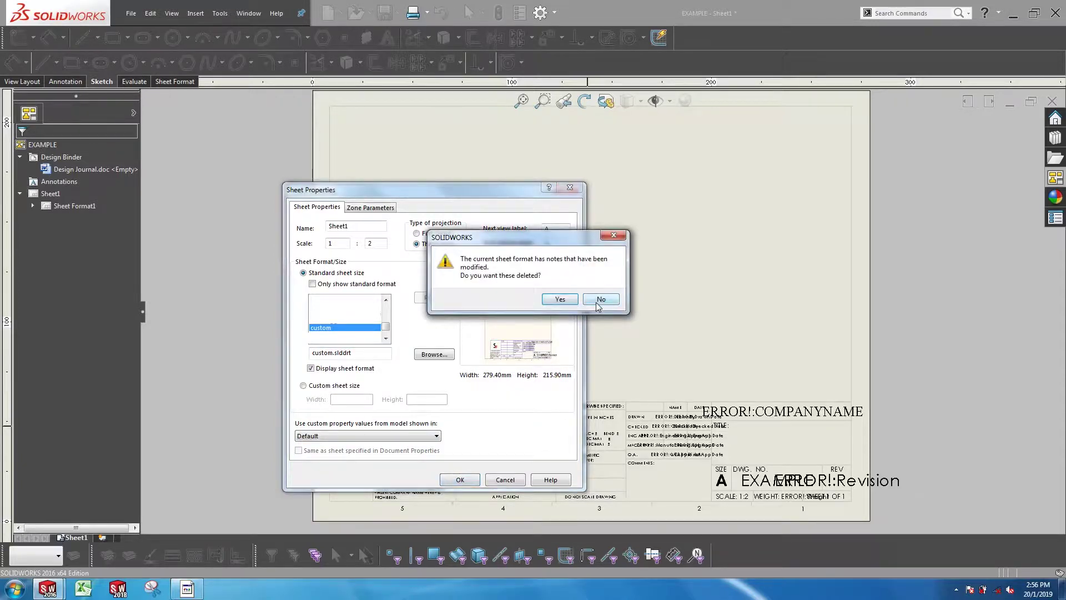
{"action": "left_click", "coordinate": [598, 301]}
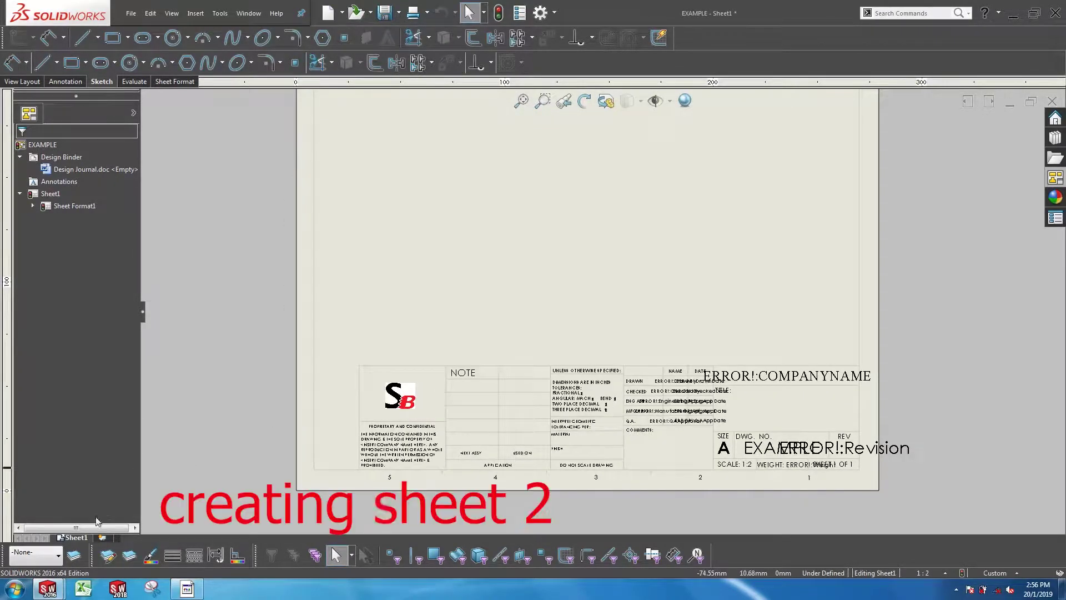
- Add Sheet2 and Sheet3 with the SB-logo title block, then switch back to Sheet1
{"action": "left_click", "coordinate": [102, 537]}
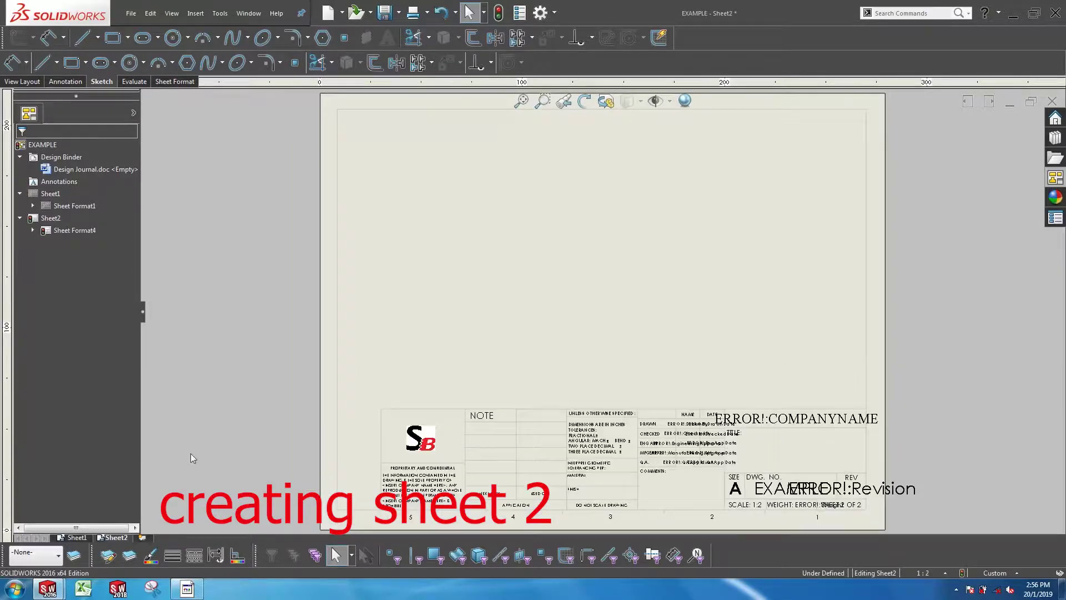
{"action": "left_click", "coordinate": [76, 537]}
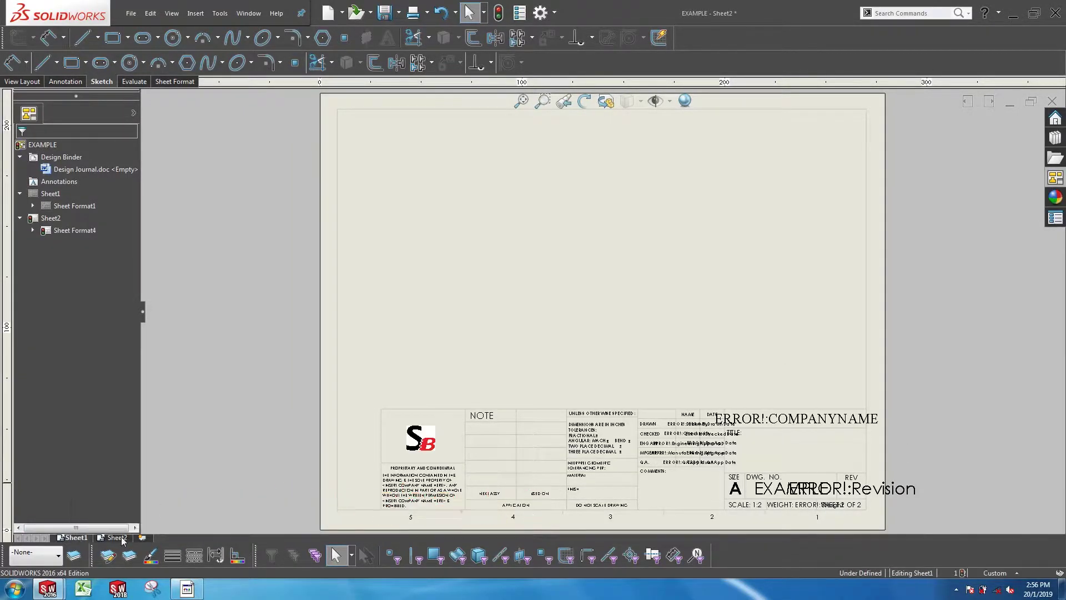
{"action": "left_click", "coordinate": [143, 537]}
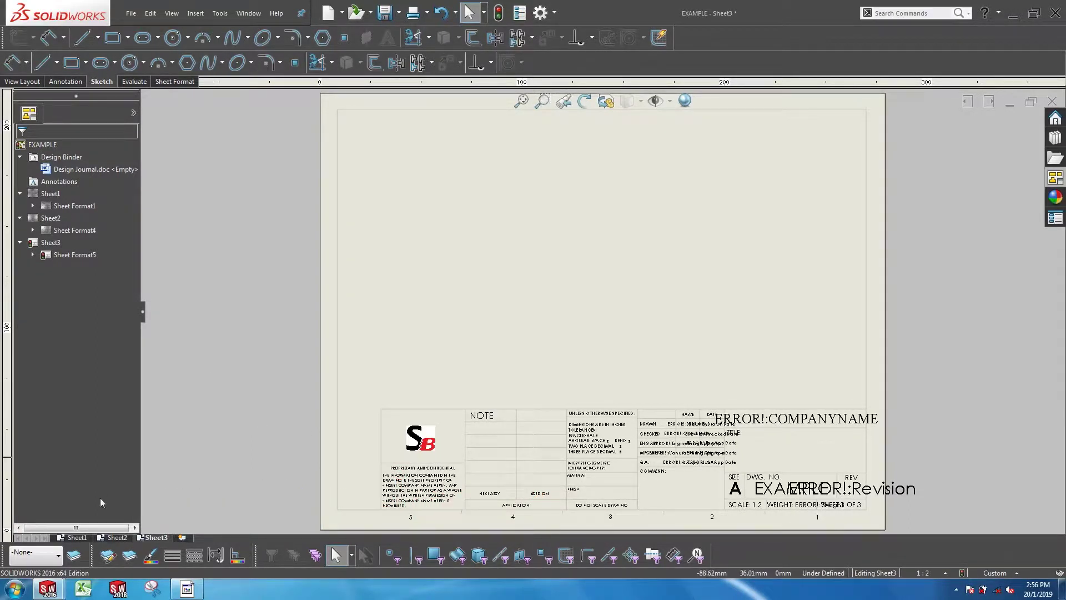
{"action": "left_click", "coordinate": [77, 537]}
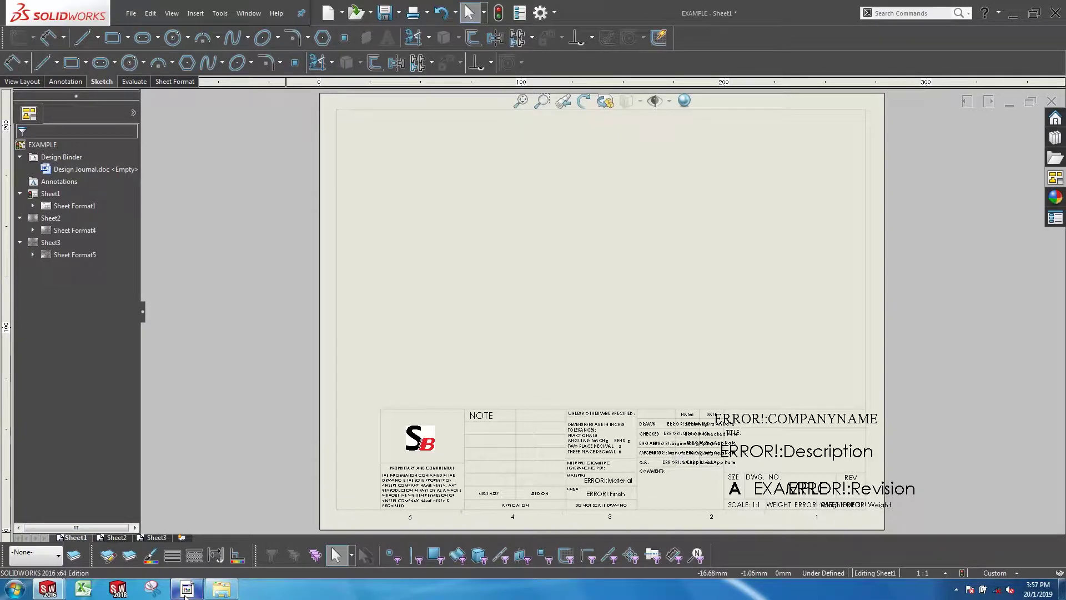
- Place the (A) Front view from the View Palette onto Sheet1
{"action": "mouse_move", "coordinate": [187, 588]}
{"action": "left_click", "coordinate": [1055, 177]}
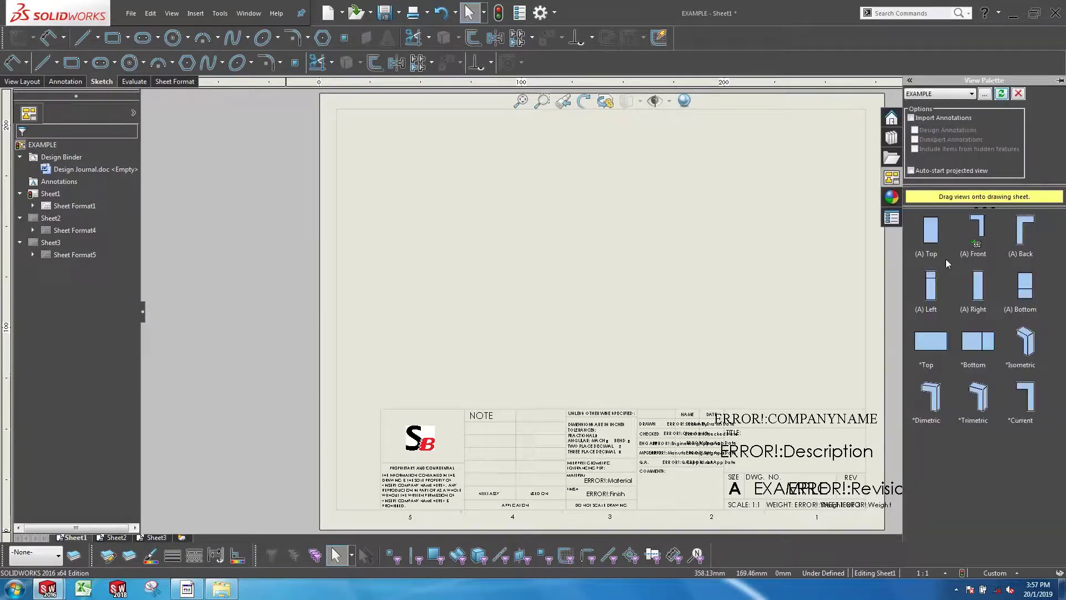
{"action": "left_click_drag", "start_coordinate": [976, 228], "coordinate": [547, 280]}
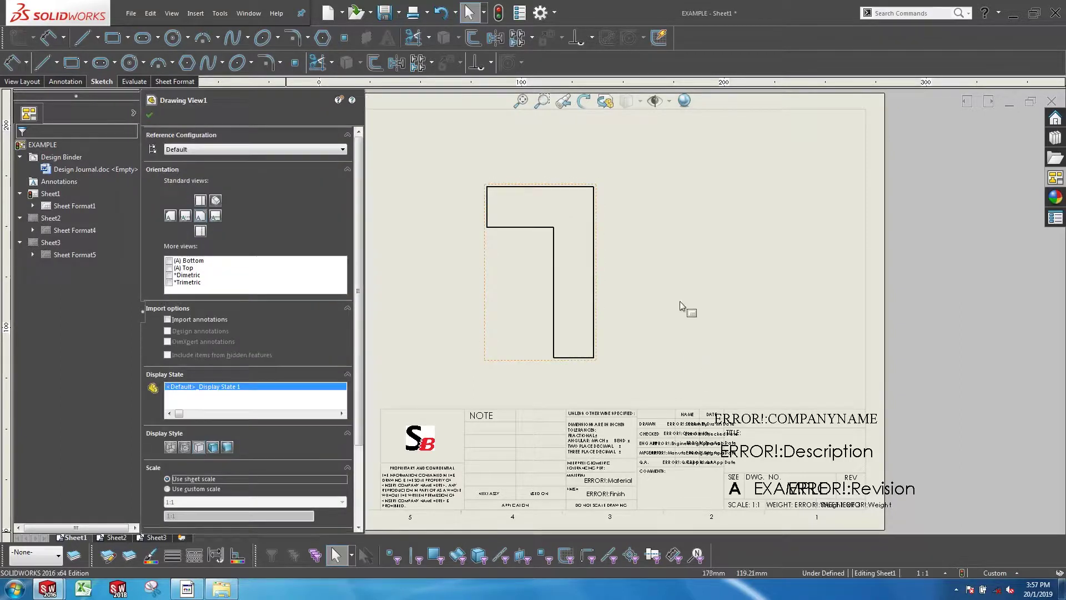
{"action": "key", "text": "Escape"}
- Add ordinate dimensions 0, 20 and 84.54 to the L-shaped front view
{"action": "key", "text": "s"}
{"action": "left_click", "coordinate": [733, 389]}
{"action": "left_click", "coordinate": [513, 187]}
{"action": "left_click", "coordinate": [414, 187]}
{"action": "left_click", "coordinate": [513, 227]}
{"action": "left_click", "coordinate": [572, 357]}
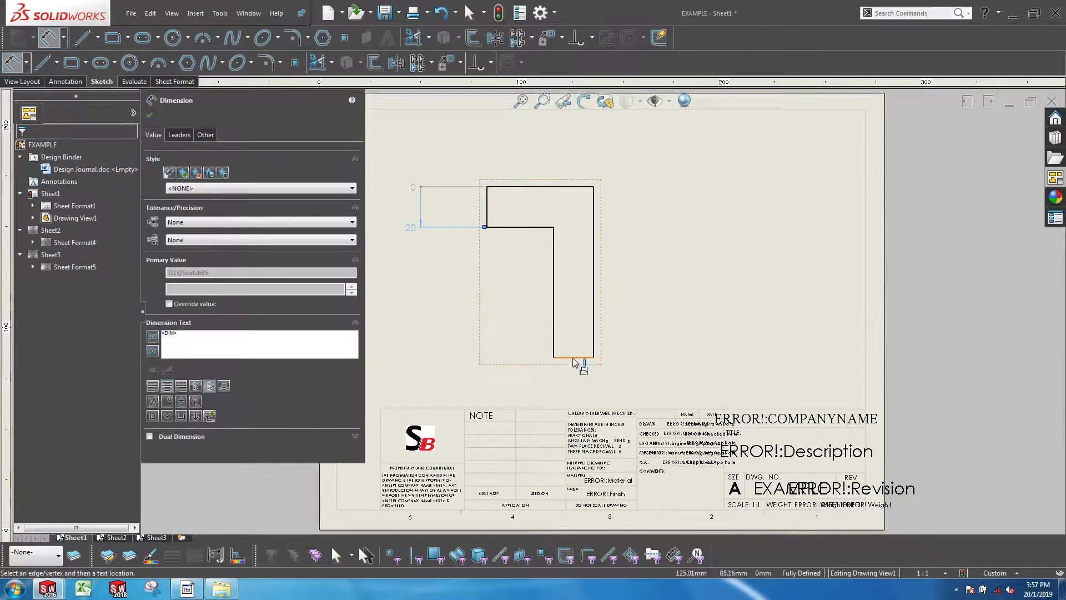
{"action": "key", "text": "Escape"}
{"action": "key", "text": "Escape"}
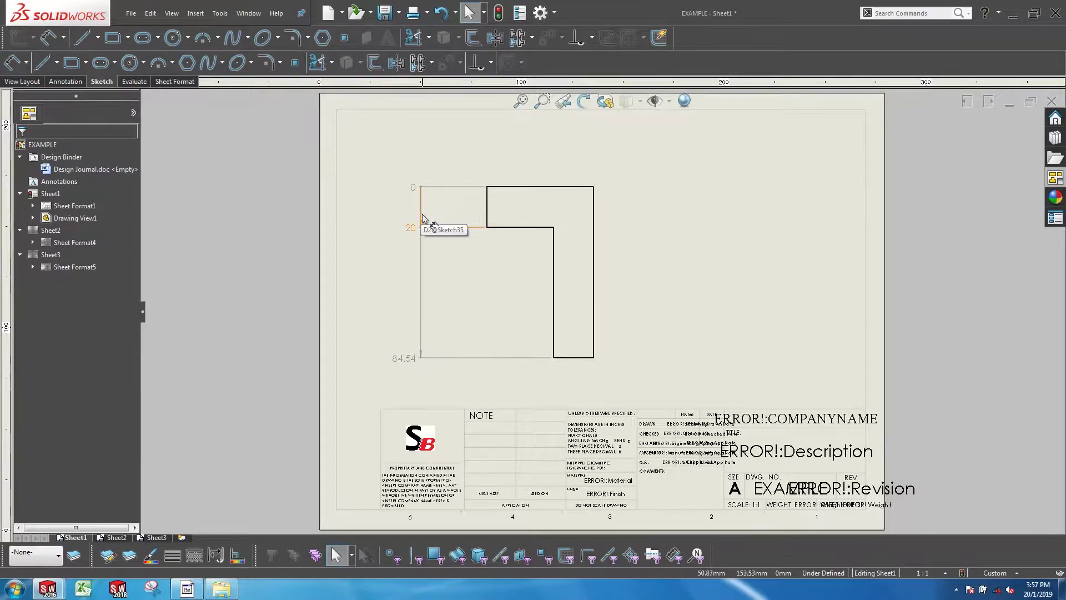
{"action": "left_click", "coordinate": [665, 269]}
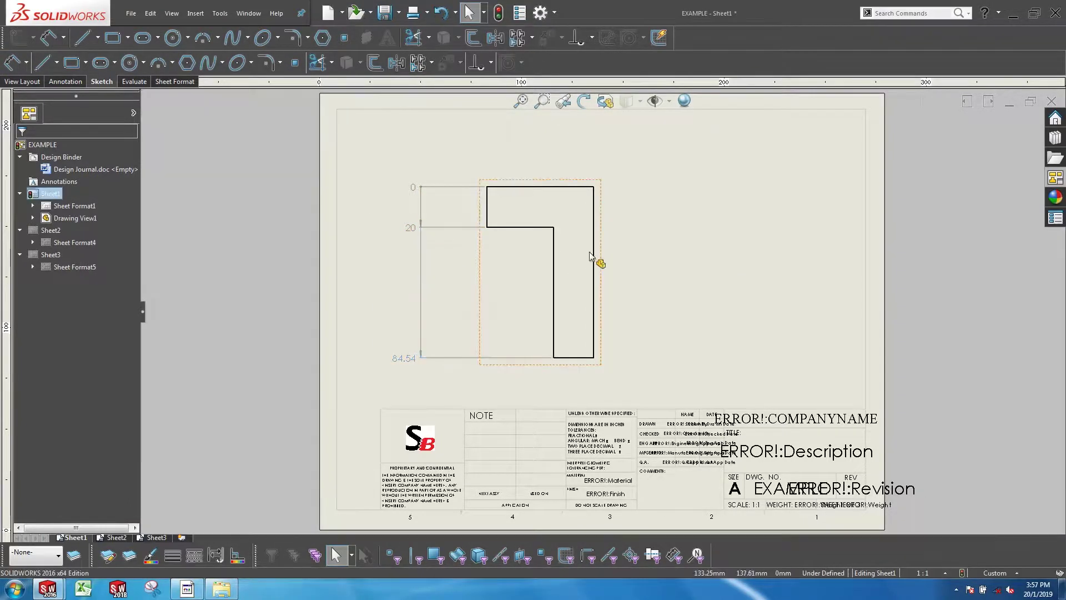
{"action": "left_click", "coordinate": [544, 12]}
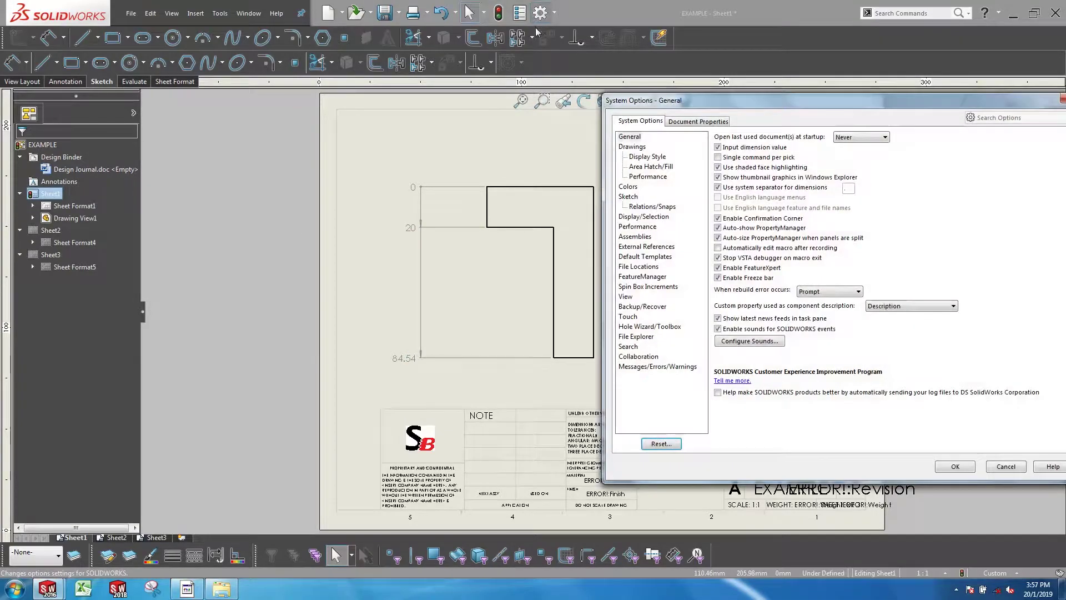
{"action": "left_click", "coordinate": [698, 121]}
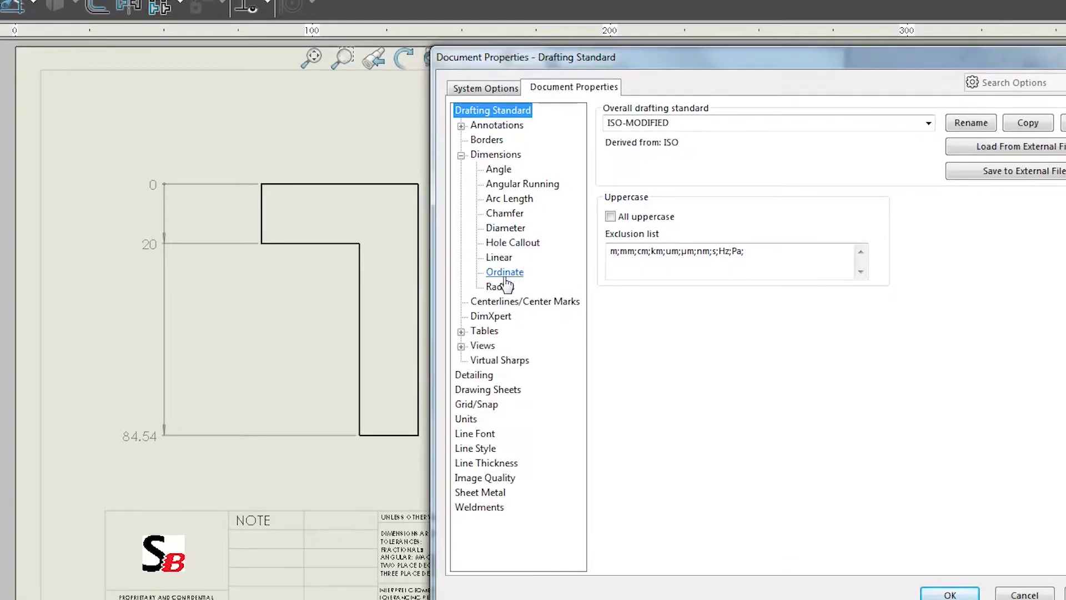
- Turn off chain display for ordinate dimensions and set their font to 20-point Comic Sans MS
{"action": "left_click", "coordinate": [505, 274]}
{"action": "left_click", "coordinate": [601, 525]}
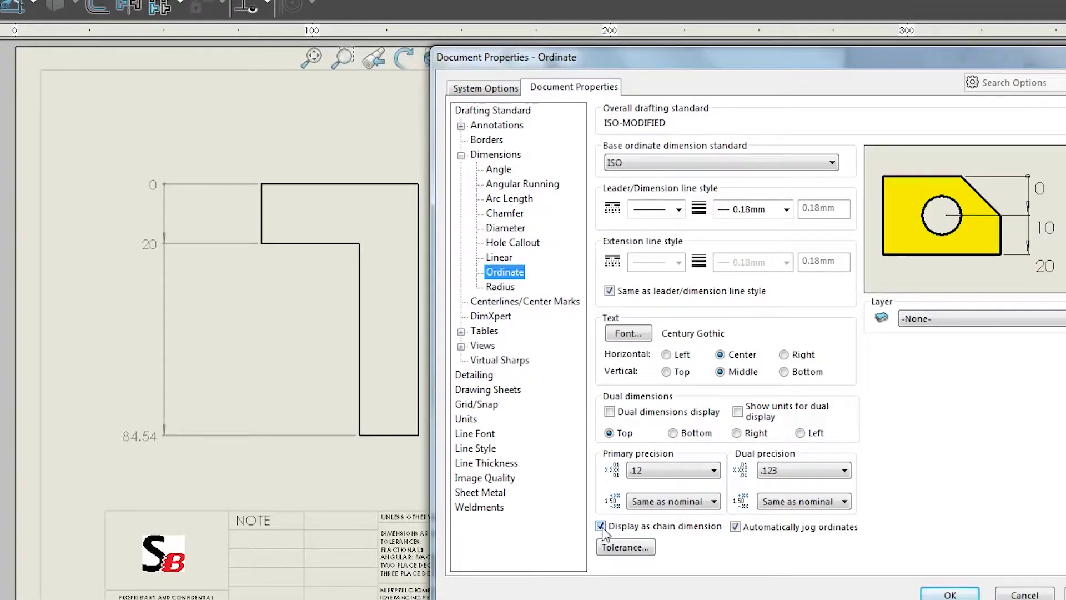
{"action": "left_click", "coordinate": [601, 526]}
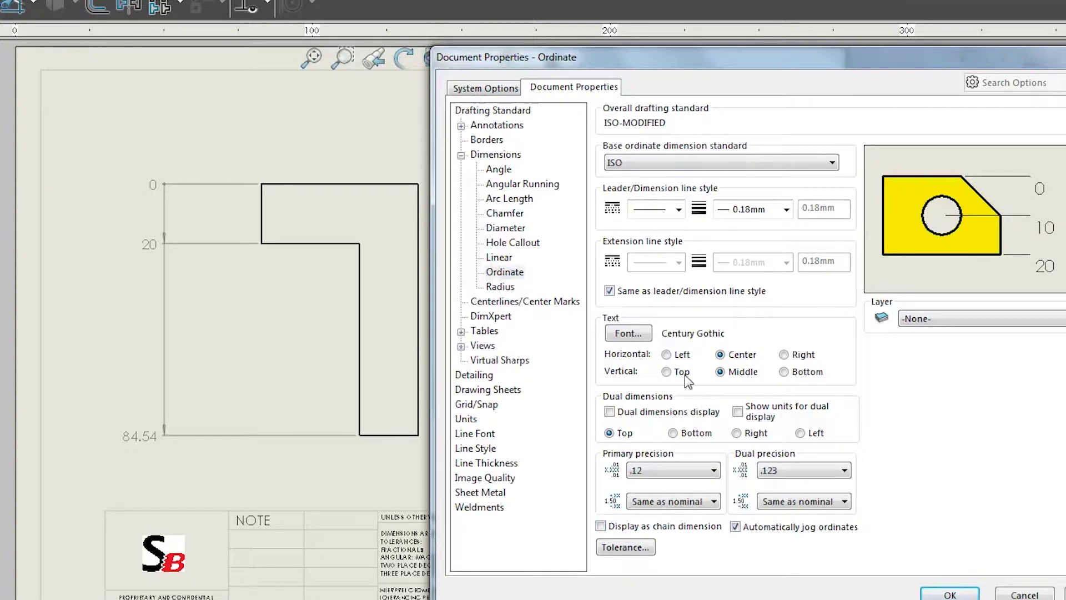
{"action": "left_click", "coordinate": [628, 334]}
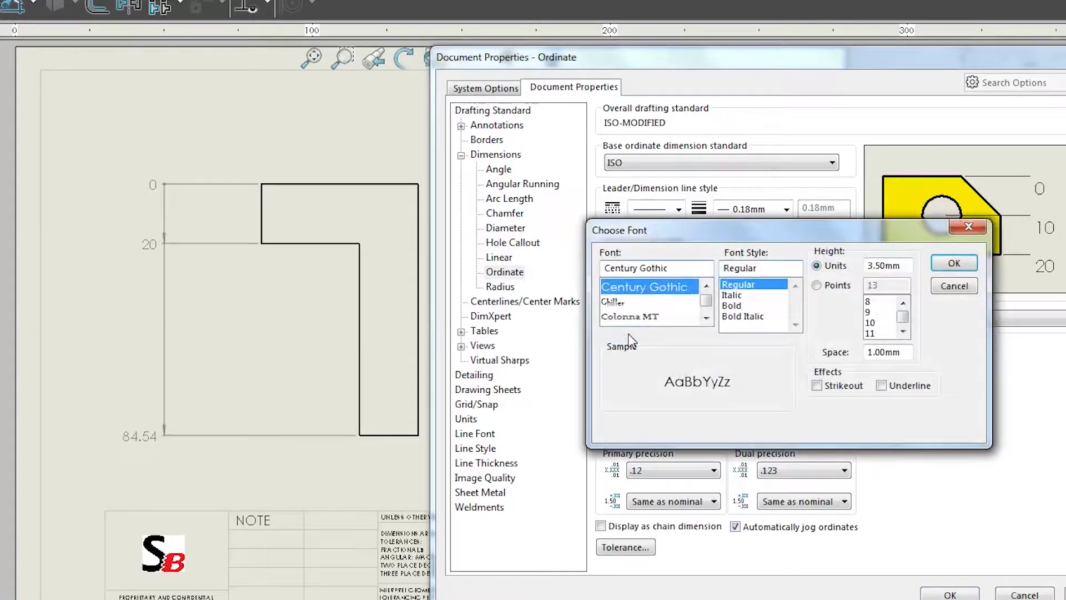
{"action": "left_click", "coordinate": [706, 318]}
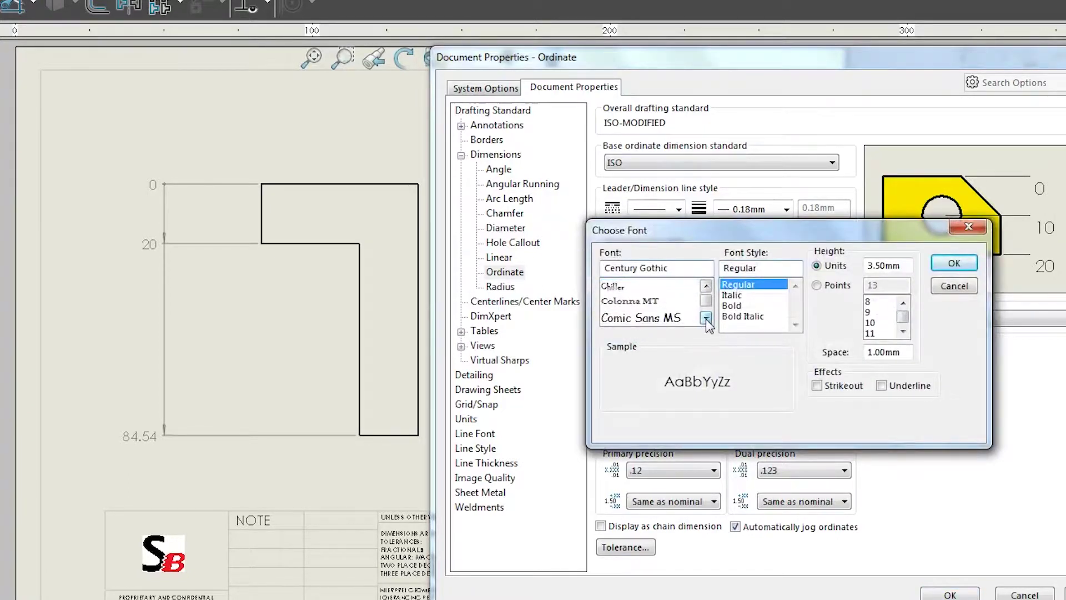
{"action": "left_click", "coordinate": [659, 318]}
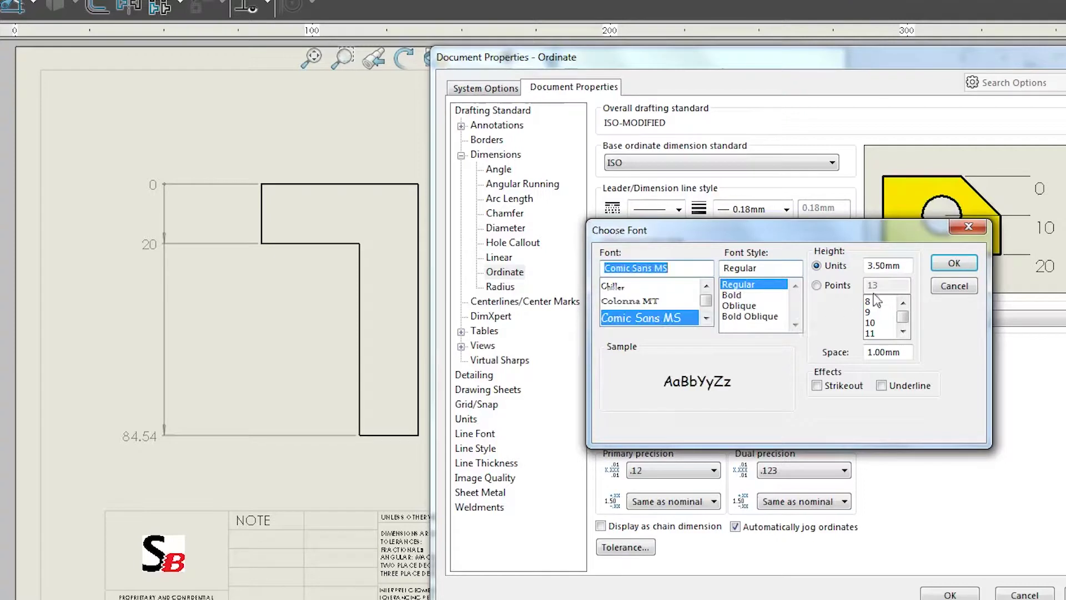
{"action": "left_click", "coordinate": [836, 285]}
{"action": "left_click", "coordinate": [874, 333]}
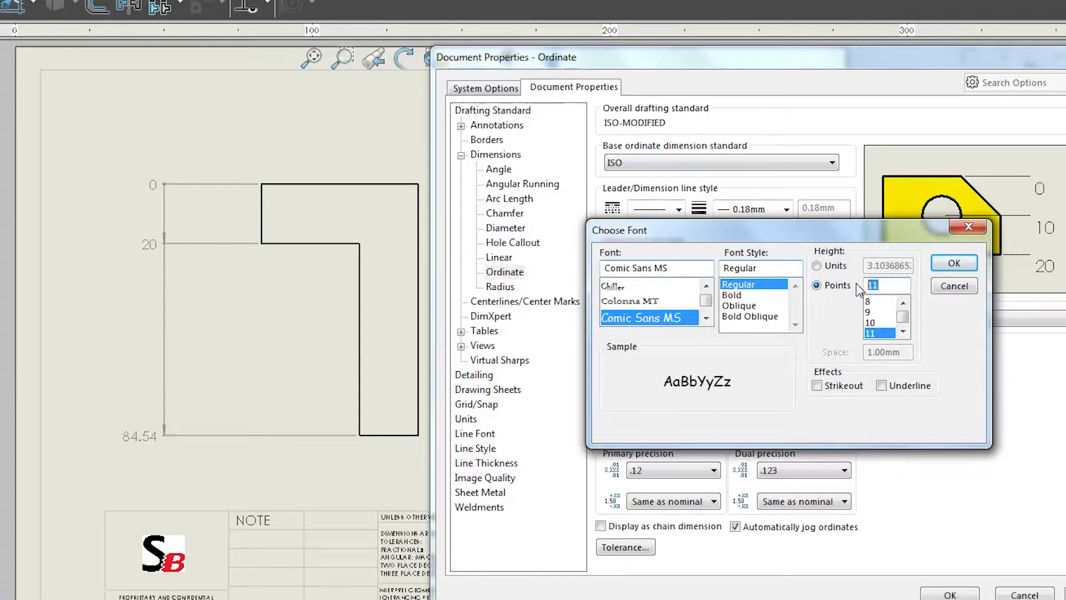
{"action": "type", "text": "20"}
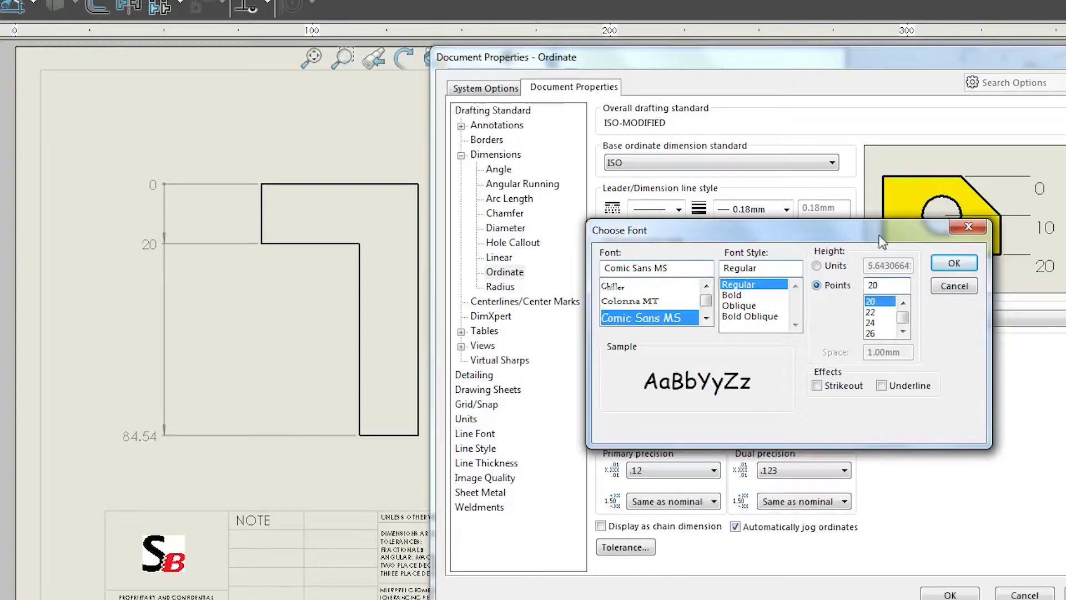
{"action": "left_click", "coordinate": [954, 262]}
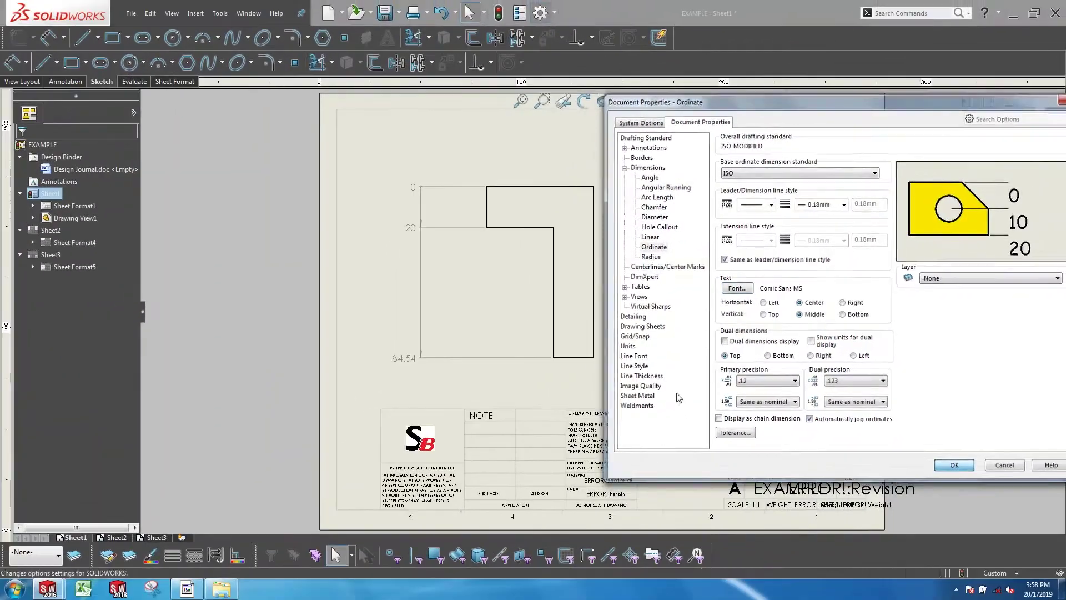
{"action": "key", "text": "Return"}
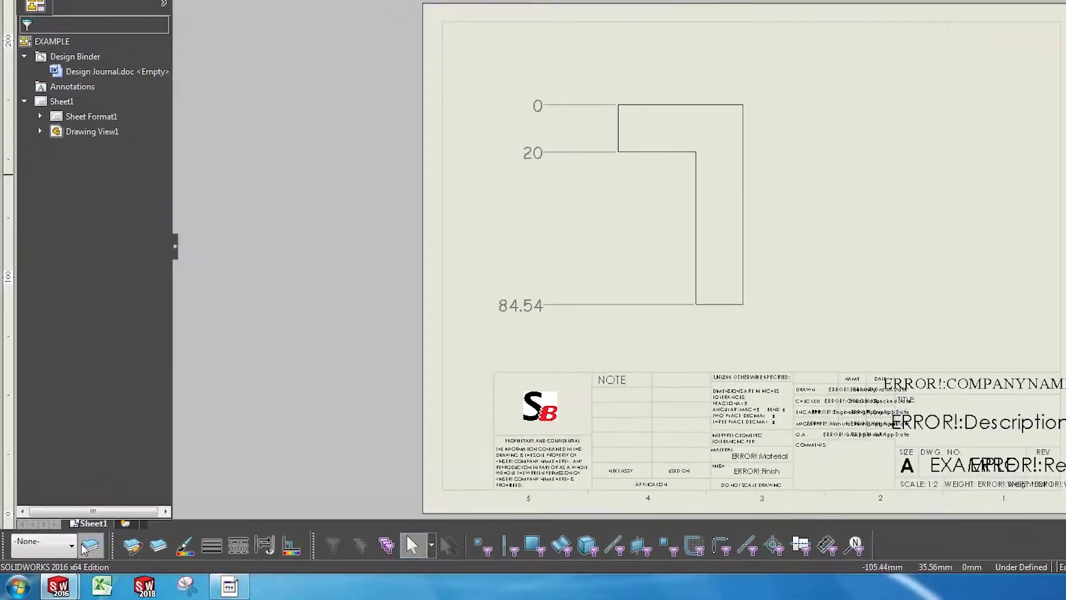
- In Layer Properties, add a layer named Notes coloured red and make it current
{"action": "left_click", "coordinate": [118, 529]}
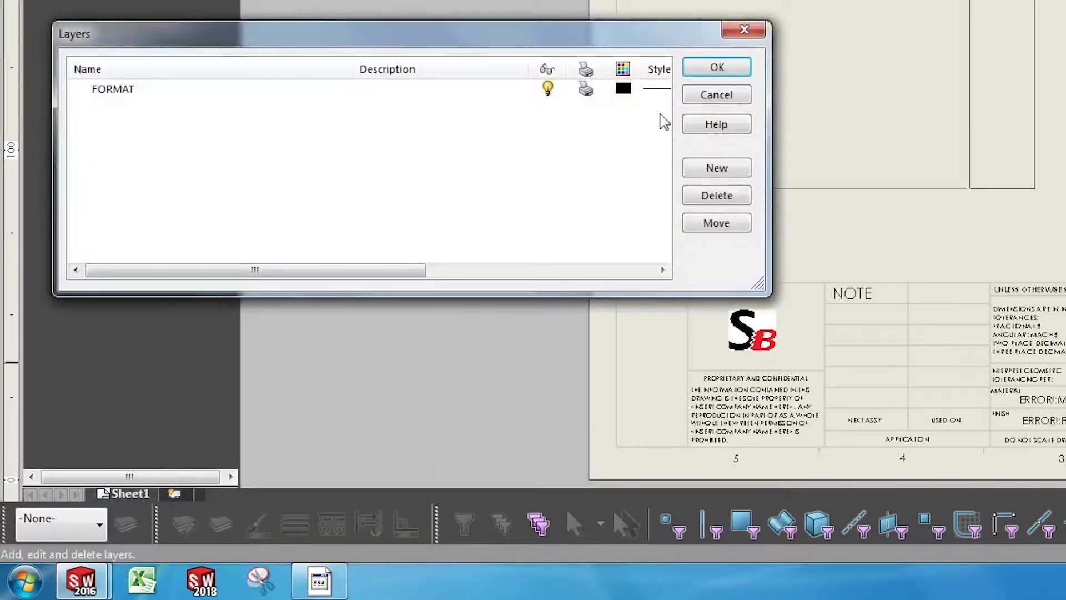
{"action": "left_click", "coordinate": [695, 169]}
{"action": "type", "text": "Notes"}
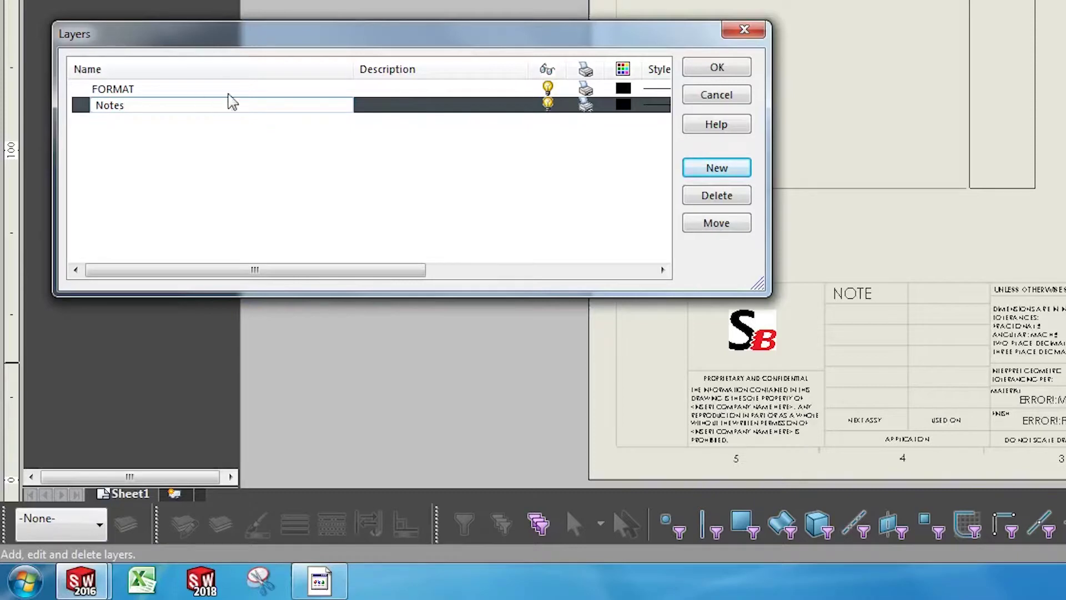
{"action": "key", "text": "Return"}
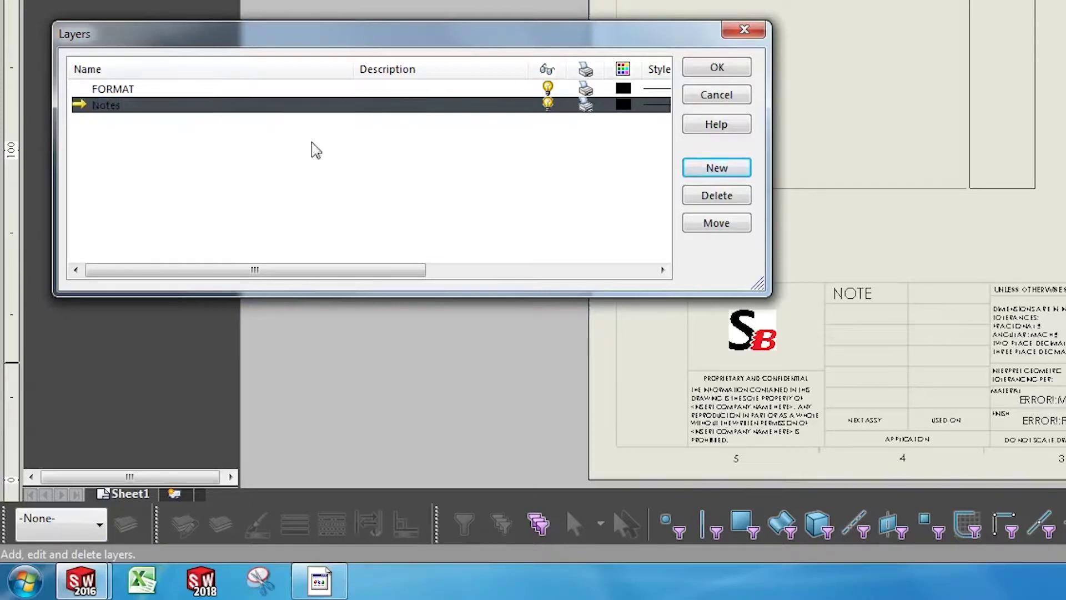
{"action": "left_click", "coordinate": [625, 107]}
{"action": "left_click", "coordinate": [326, 82]}
{"action": "left_click", "coordinate": [346, 287]}
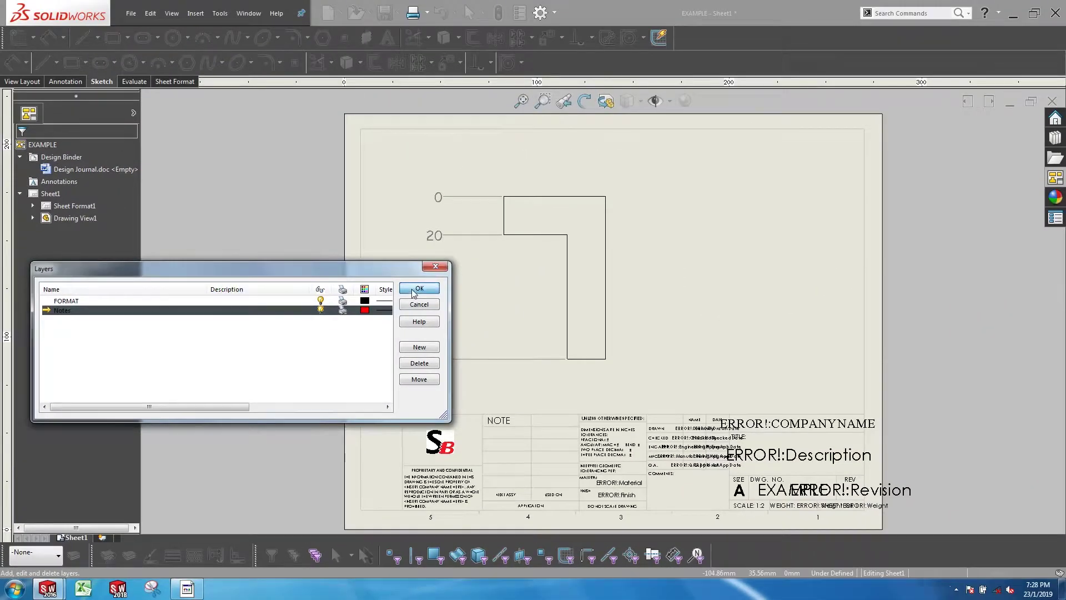
{"action": "left_click", "coordinate": [415, 289]}
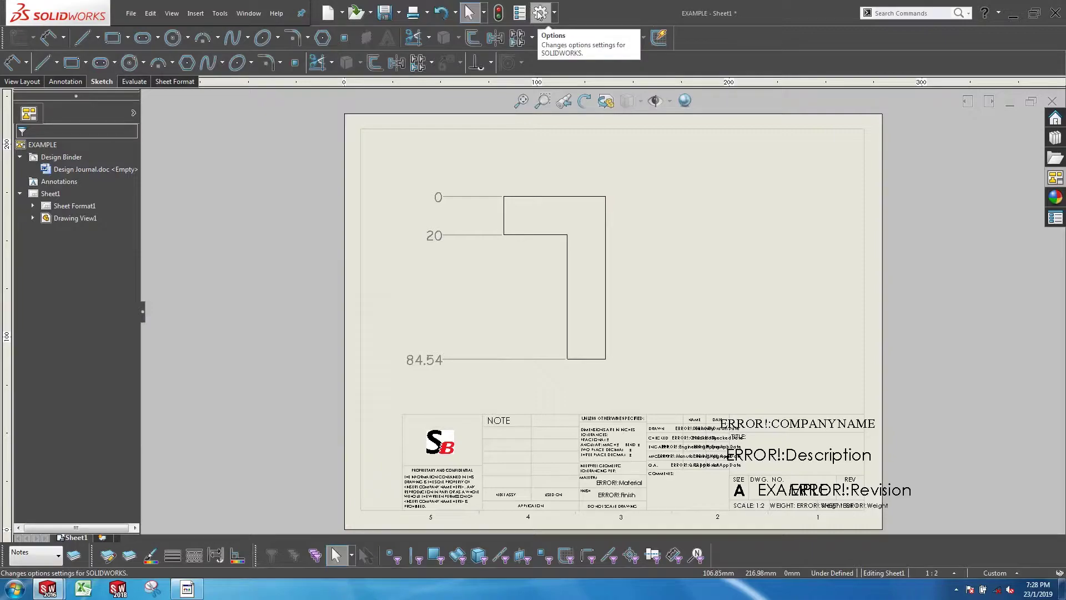
{"action": "left_click", "coordinate": [540, 13]}
- In Document Properties > Annotations > Notes, set the default Layer to Notes
{"action": "left_click", "coordinate": [603, 114]}
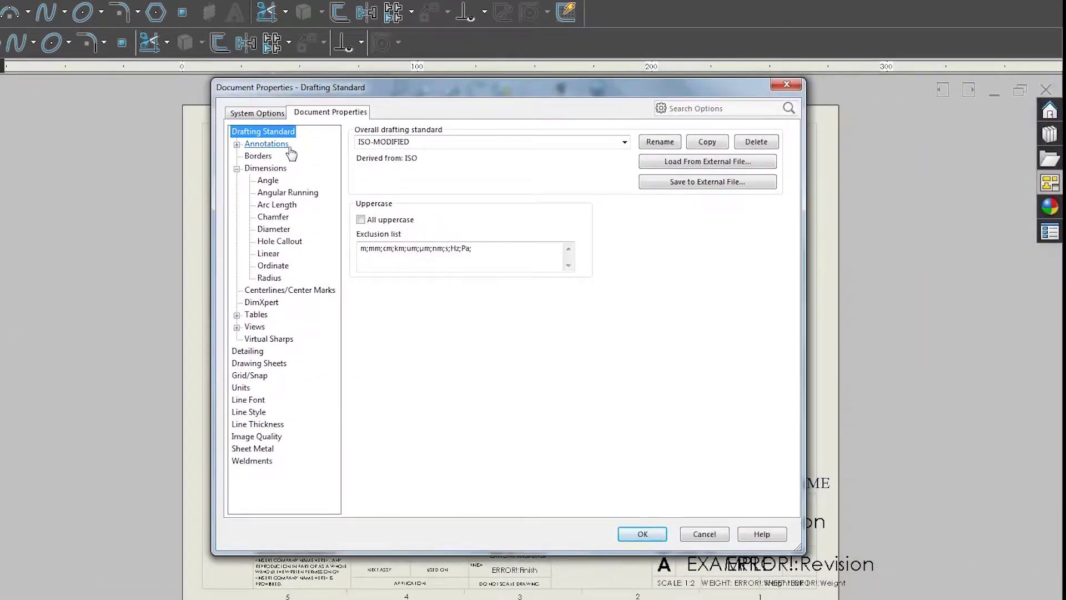
{"action": "left_click", "coordinate": [237, 143]}
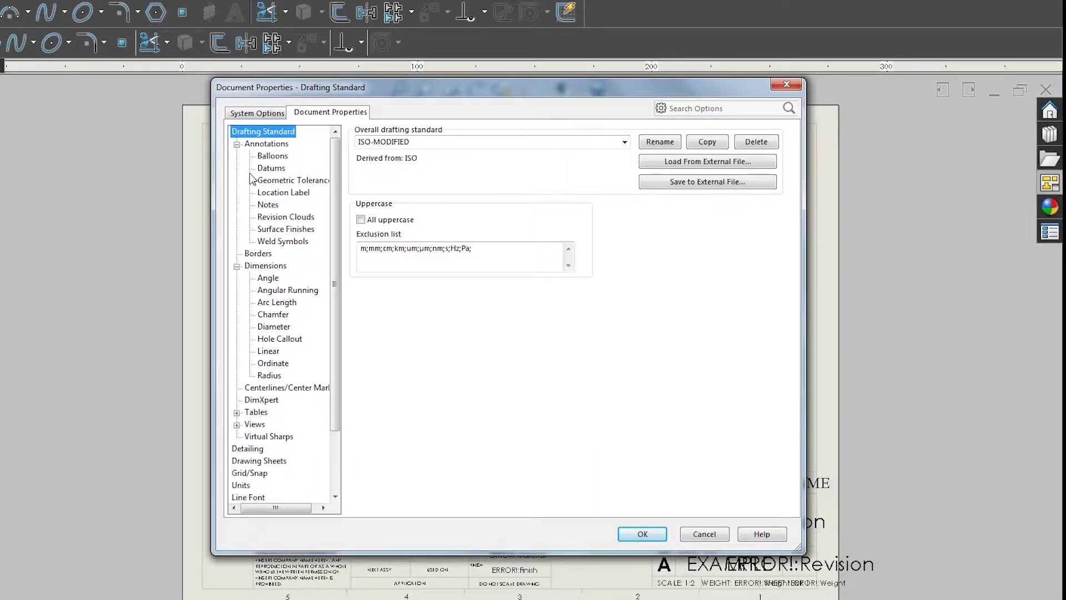
{"action": "left_click", "coordinate": [270, 205]}
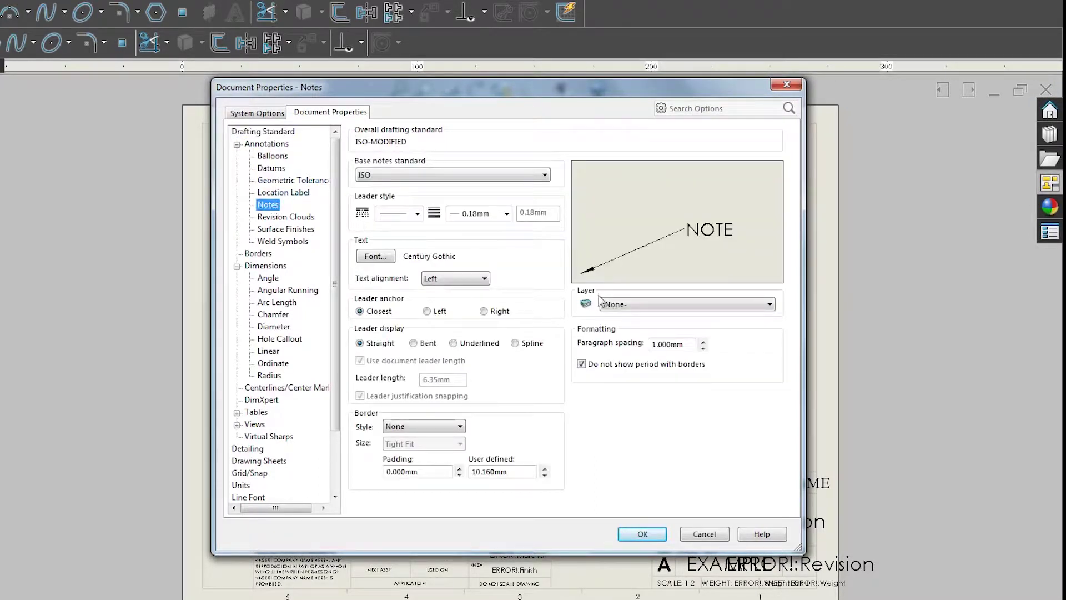
{"action": "left_click", "coordinate": [622, 306]}
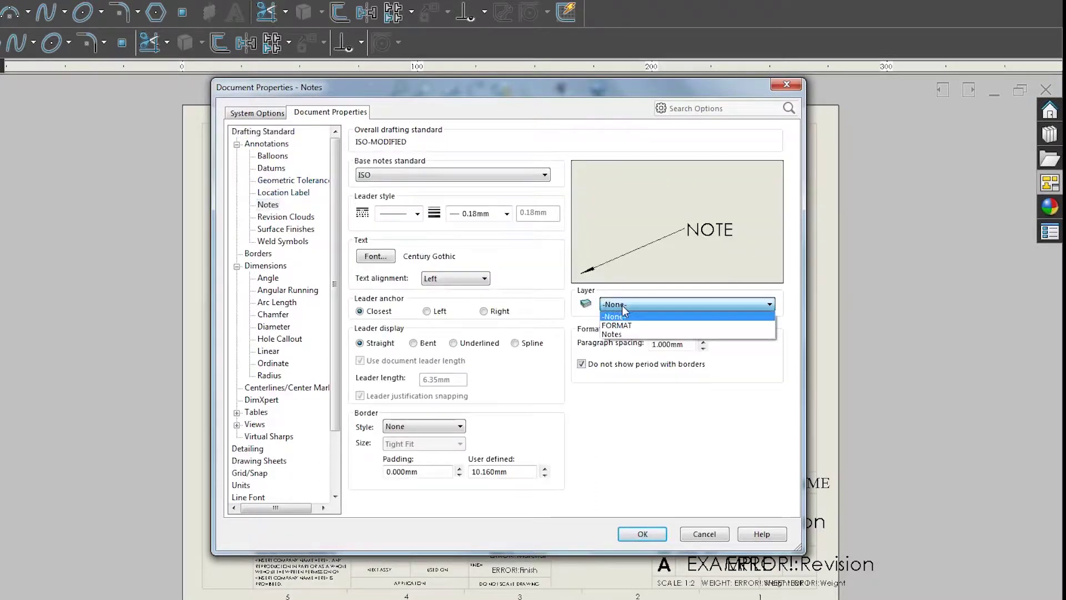
{"action": "left_click", "coordinate": [638, 334]}
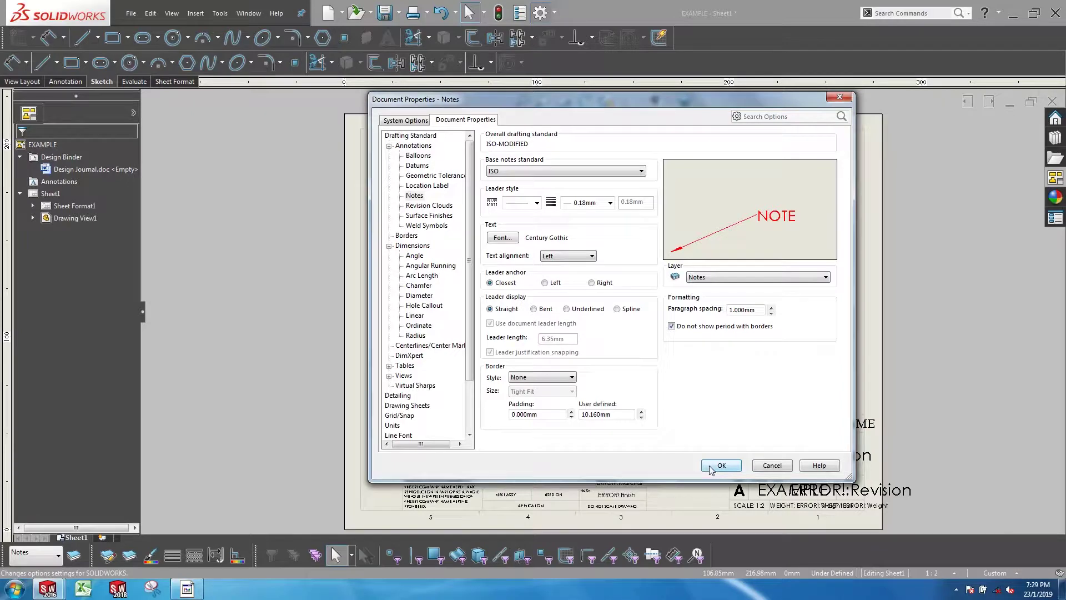
{"action": "left_click", "coordinate": [711, 468]}
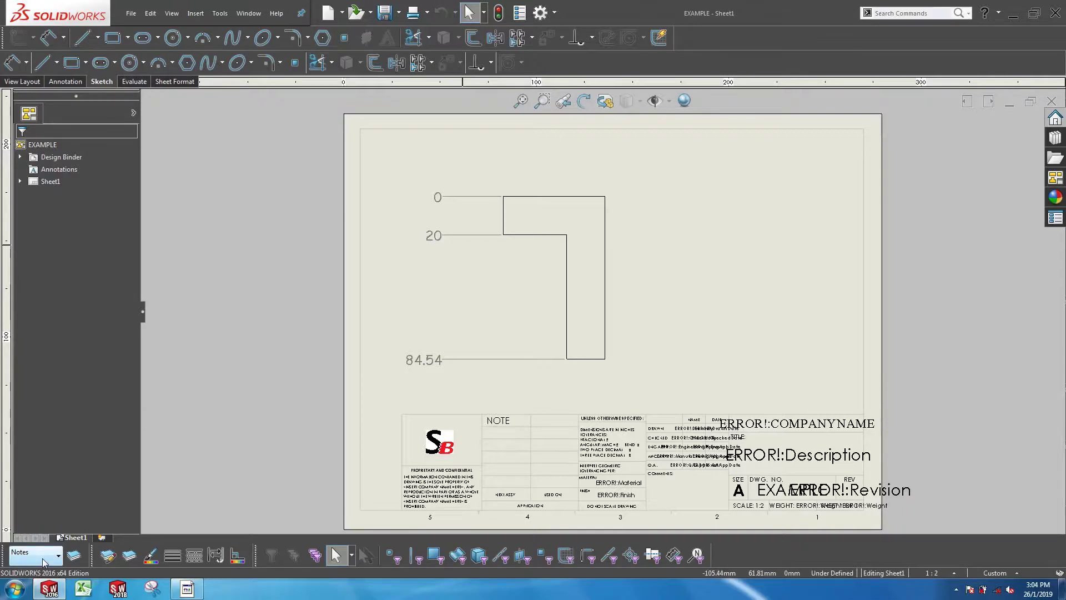
- Set the current layer to follow each item's standard layer and start a Note
{"action": "left_click", "coordinate": [43, 556]}
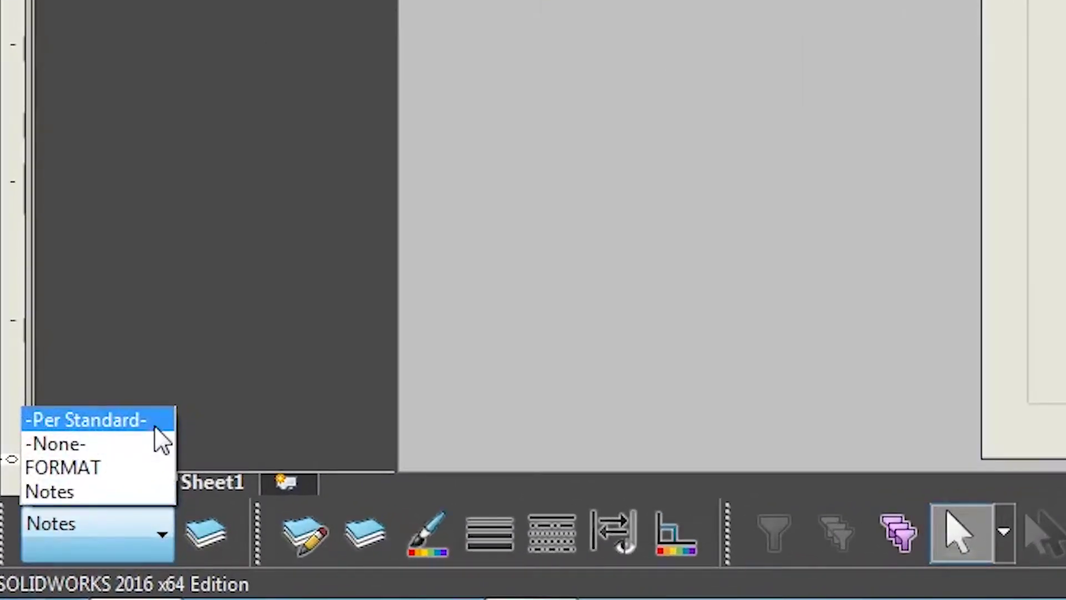
{"action": "left_click", "coordinate": [155, 427]}
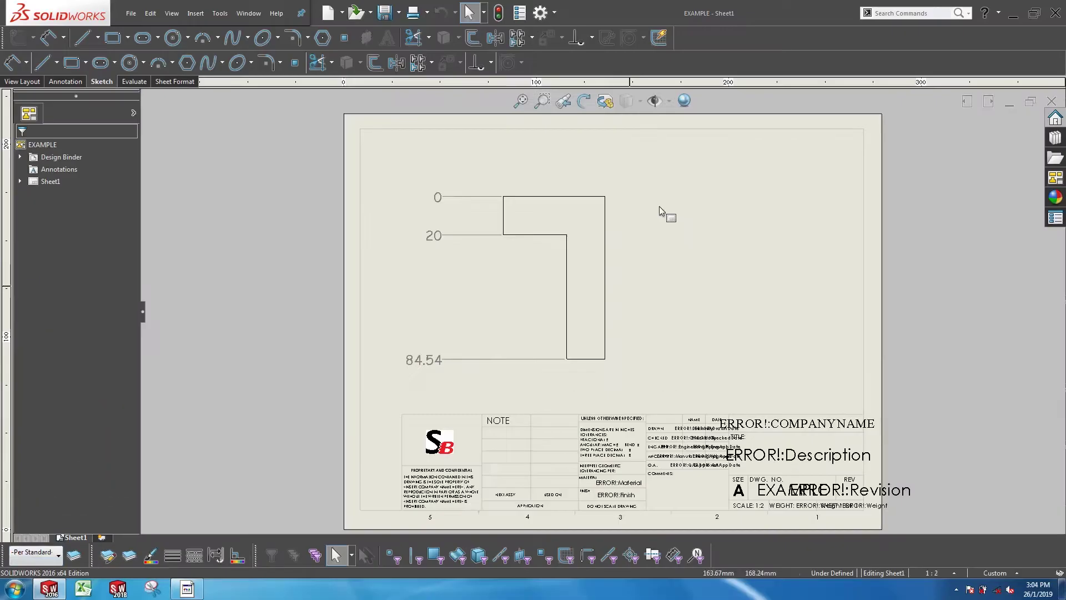
{"action": "key", "text": "s"}
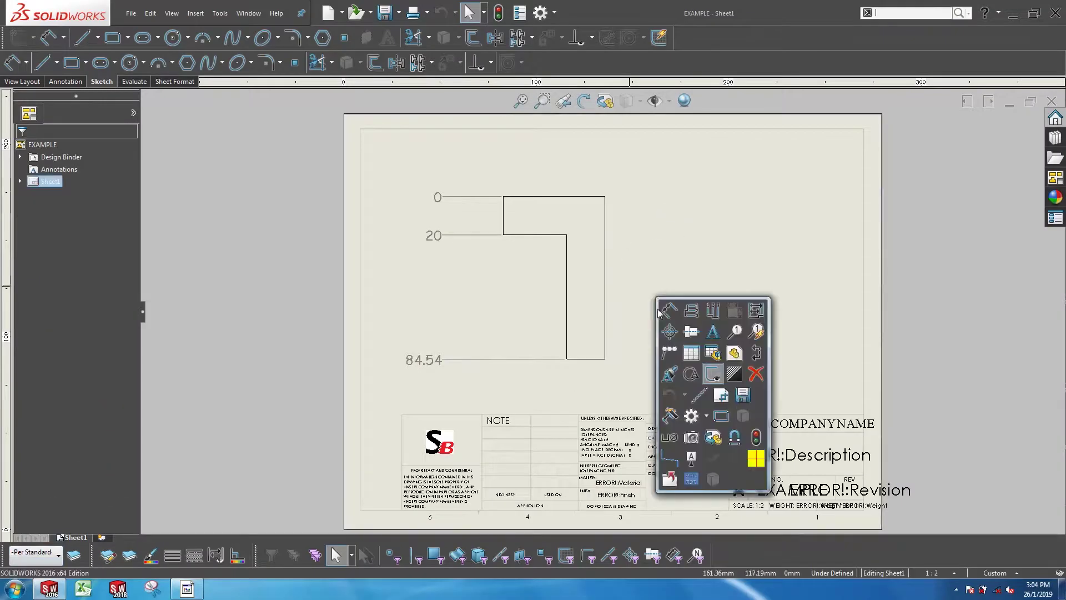
{"action": "left_click", "coordinate": [712, 332]}
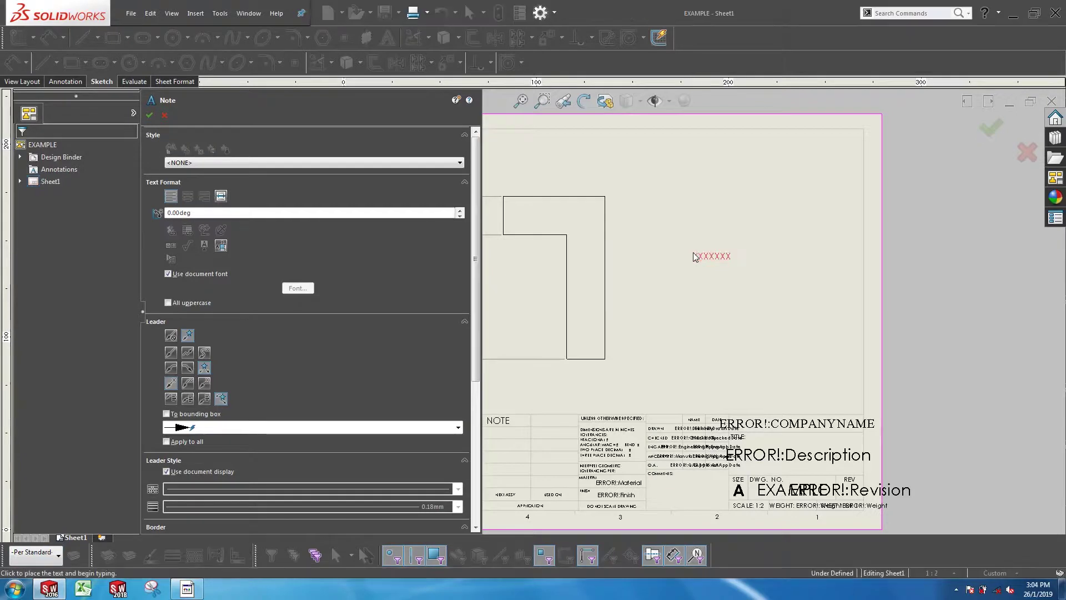
- Place a note right of the part outline reading 'notes' on five lines
{"action": "left_click", "coordinate": [694, 257]}
{"action": "type", "text": "notes"}
{"action": "key", "text": "Return"}
{"action": "type", "text": "notes"}
{"action": "key", "text": "Return"}
{"action": "type", "text": "notes"}
{"action": "key", "text": "Return"}
{"action": "type", "text": "notes"}
{"action": "key", "text": "Return"}
{"action": "type", "text": "notes"}
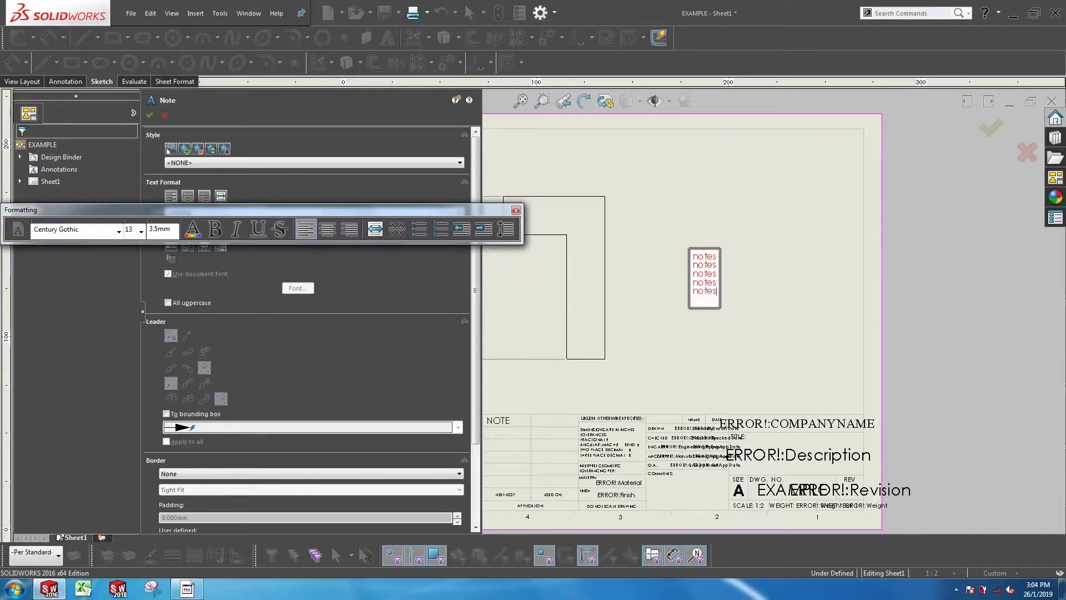
{"action": "key", "text": "Escape"}
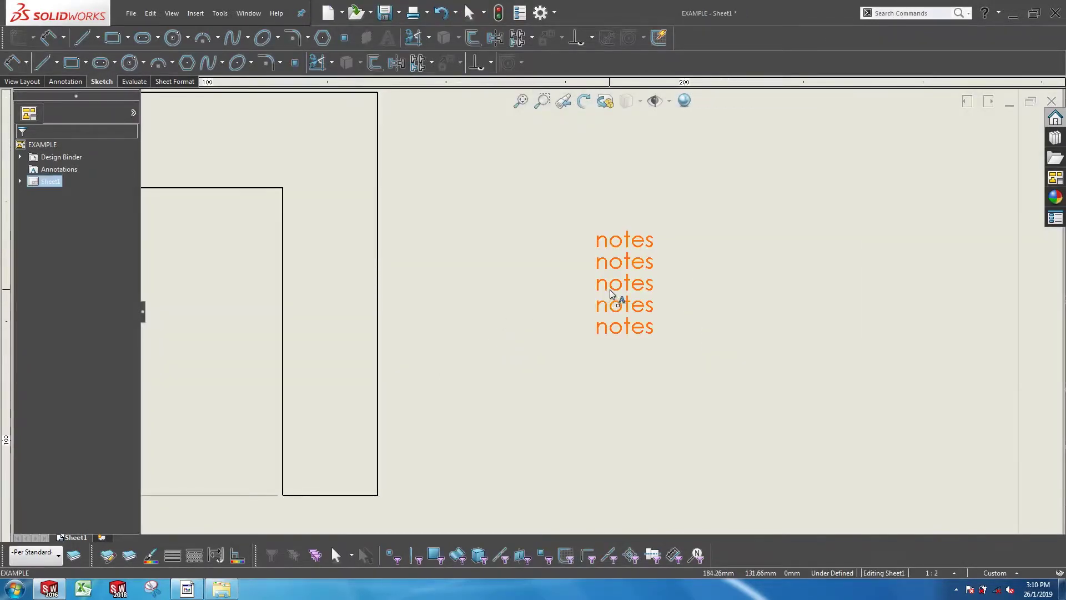
- Move the five-line notes annotation onto the Notes layer and zoom to fit the sheet
{"action": "right_click", "coordinate": [611, 293]}
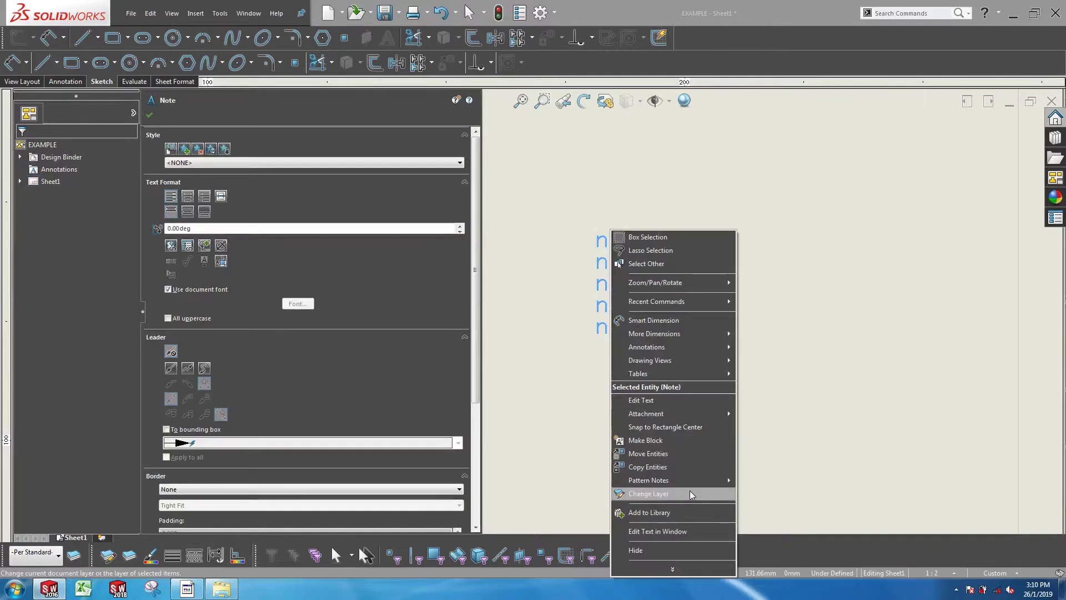
{"action": "left_click", "coordinate": [648, 493]}
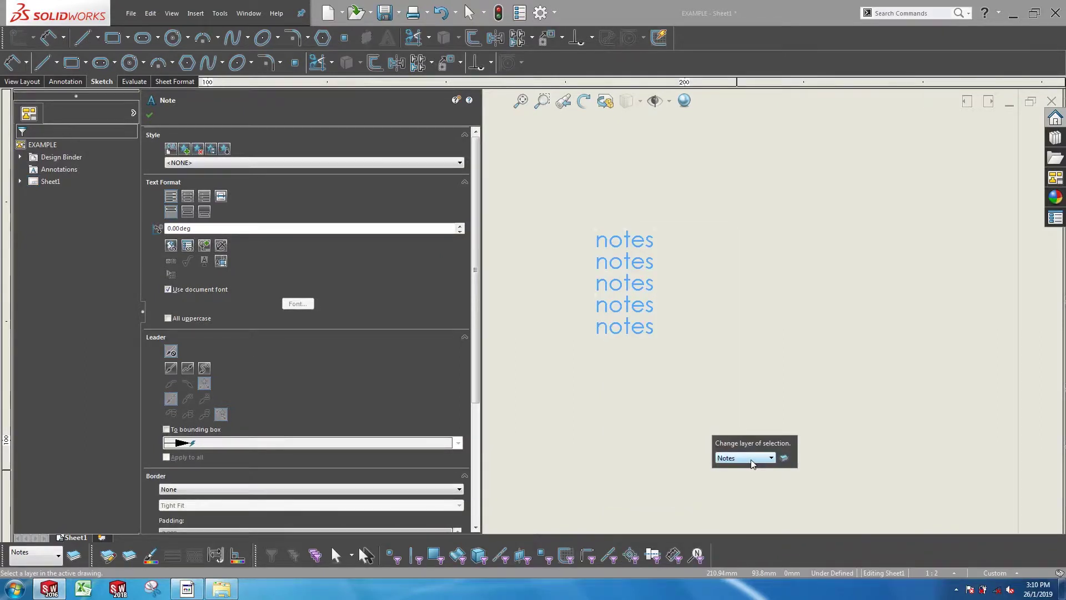
{"action": "left_click", "coordinate": [594, 411]}
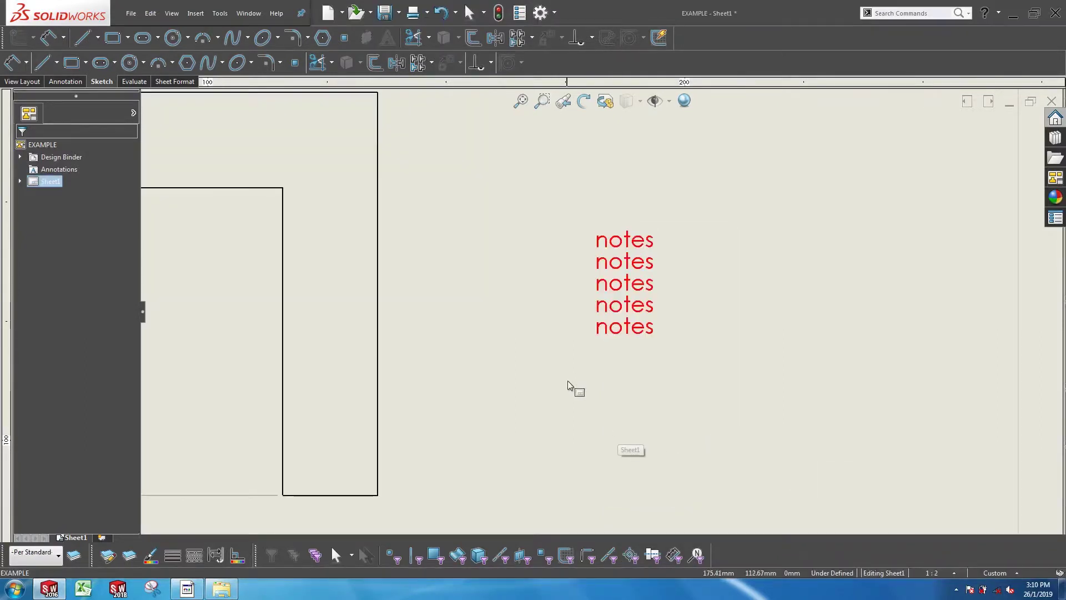
{"action": "key", "text": "f"}
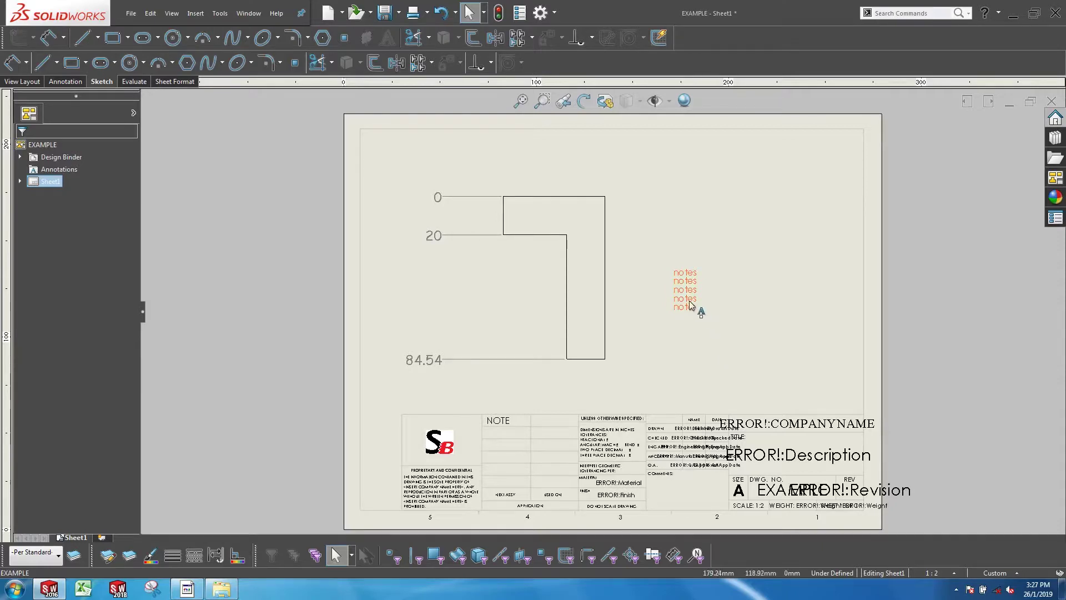
- Delete the test note and save the sheet as drawing template solidbyte (*.drwdot)
{"action": "key", "text": "Delete"}
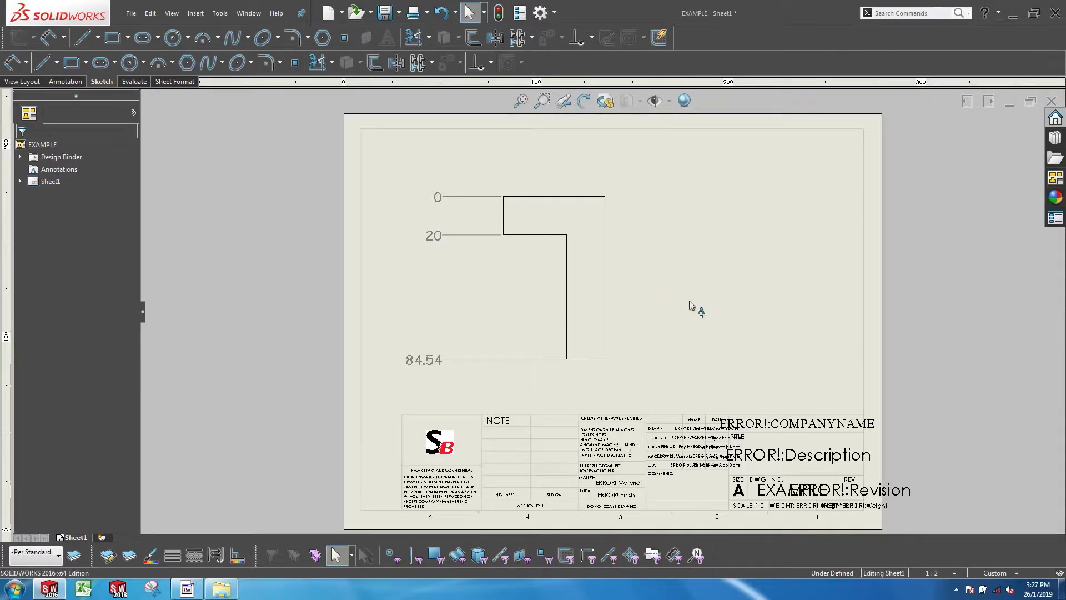
{"action": "left_click", "coordinate": [131, 13]}
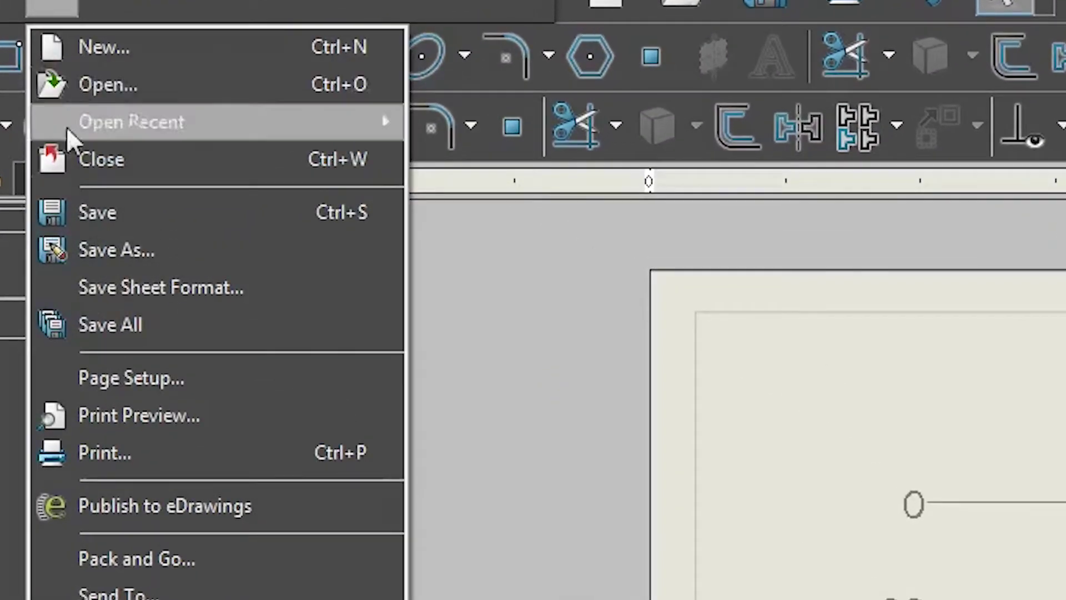
{"action": "left_click", "coordinate": [244, 256]}
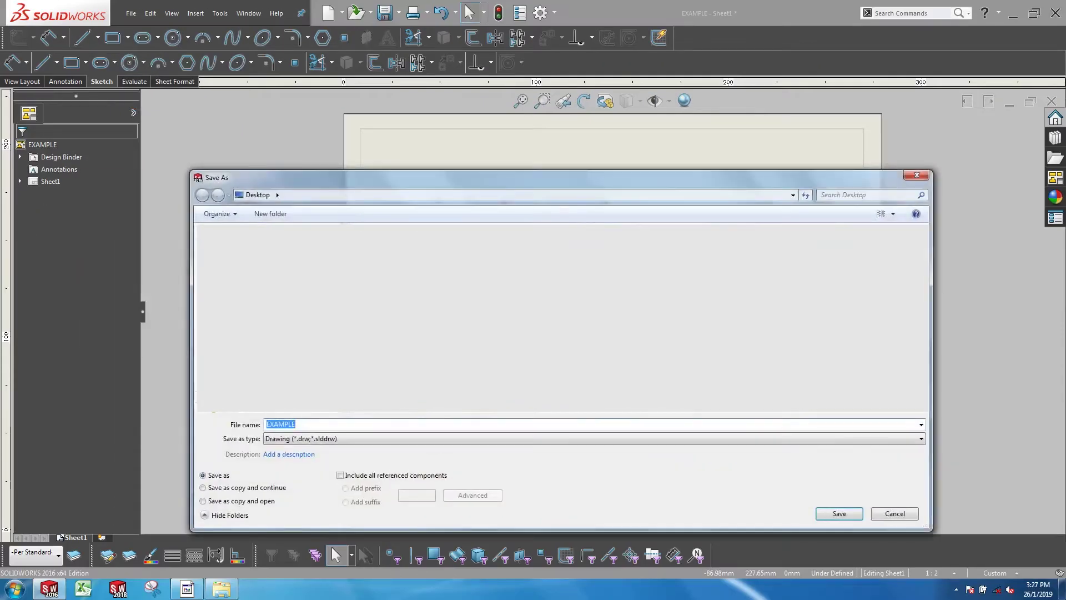
{"action": "left_click", "coordinate": [339, 439]}
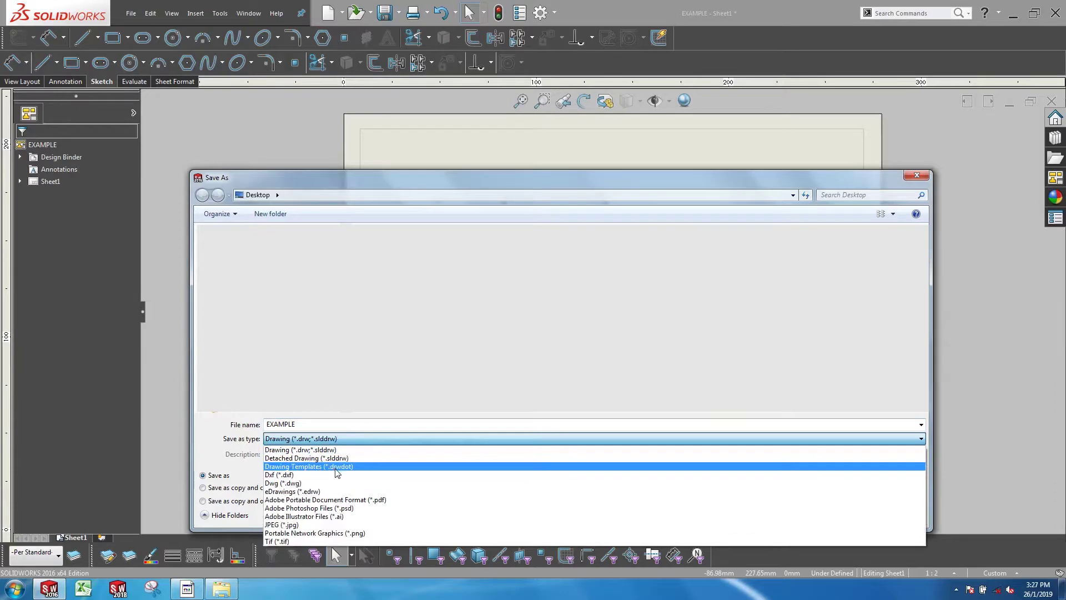
{"action": "left_click", "coordinate": [359, 468]}
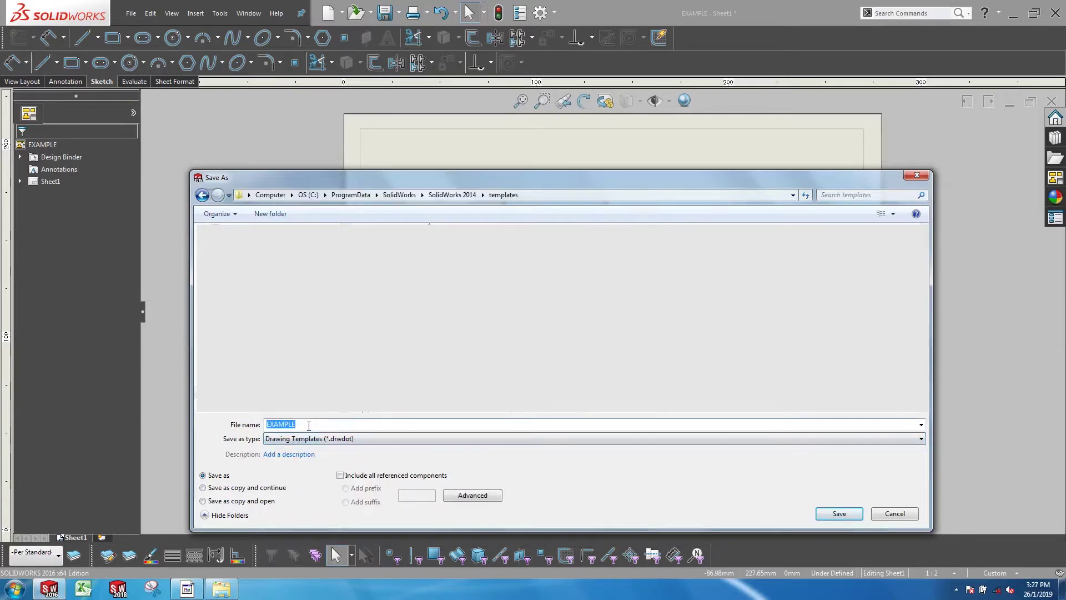
{"action": "type", "text": "solidbyte"}
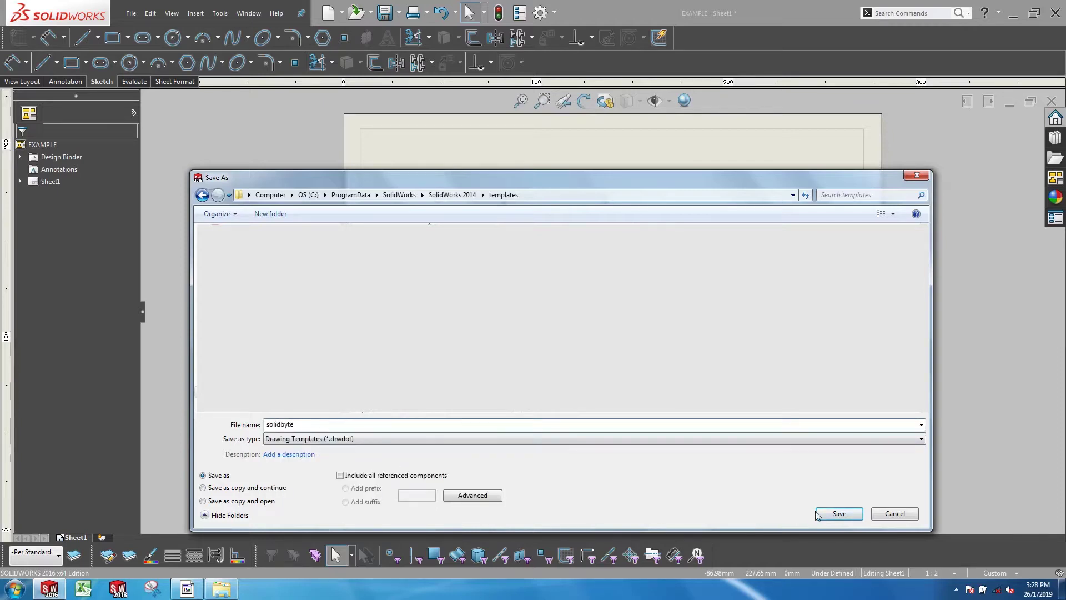
{"action": "left_click", "coordinate": [837, 513]}
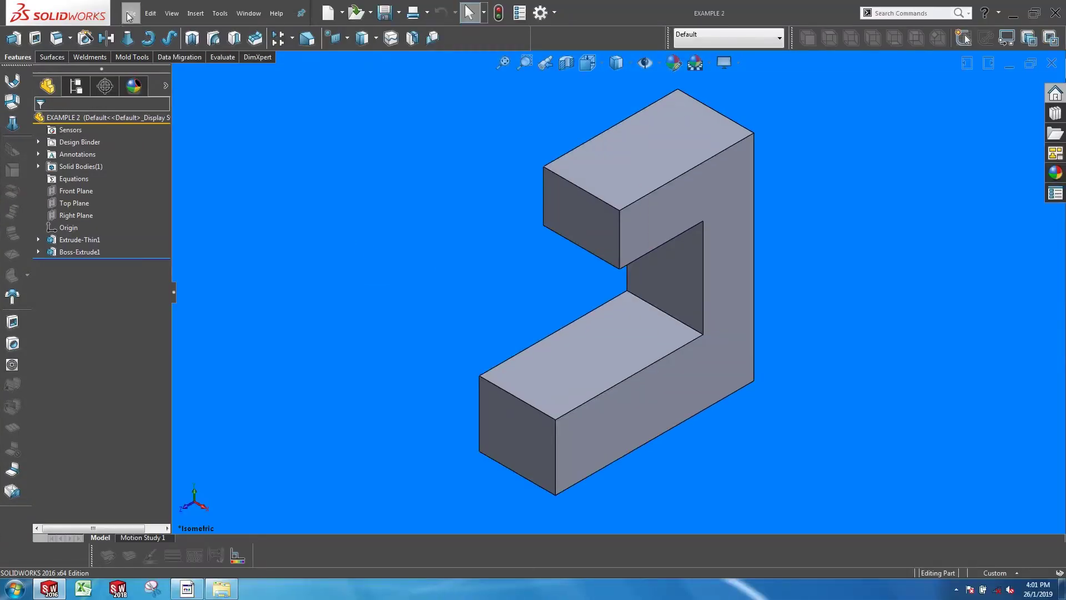
- Make a drawing from the EXAMPLE 2 part using the solidbyte template
{"action": "left_click", "coordinate": [202, 13]}
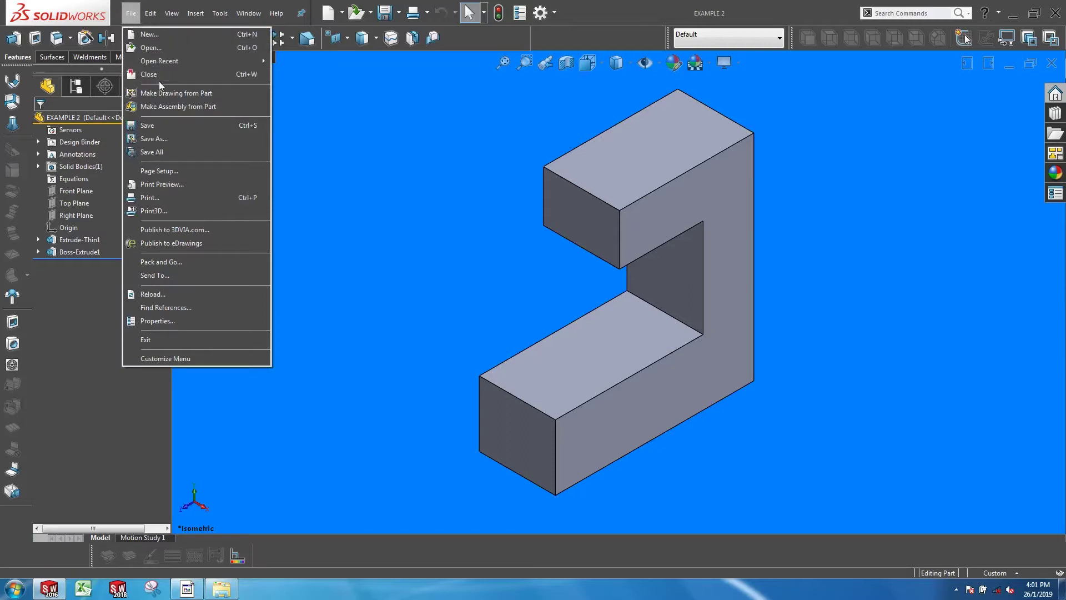
{"action": "left_click", "coordinate": [243, 93]}
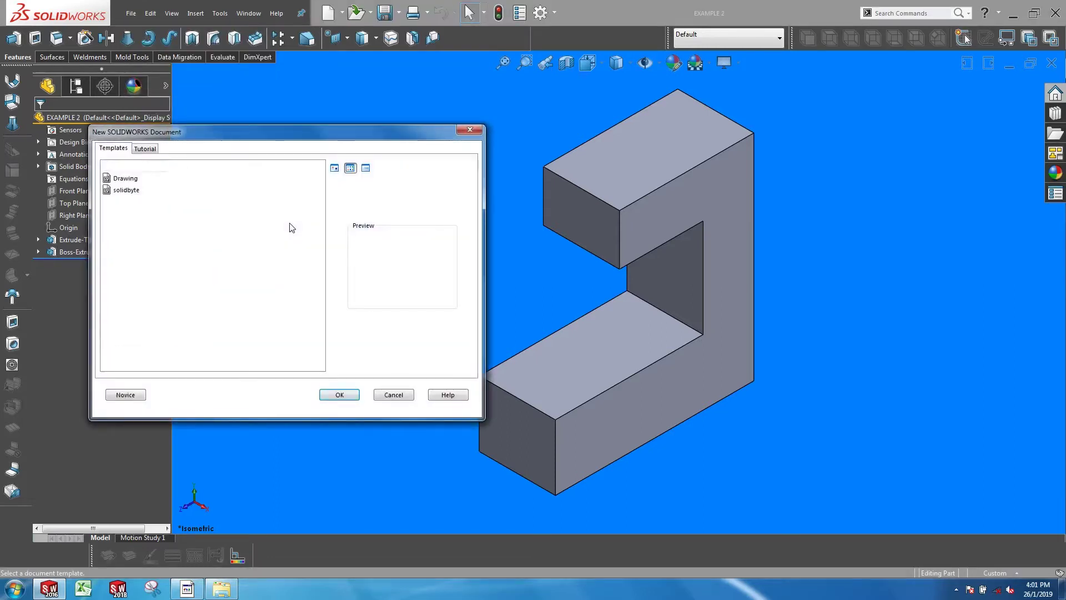
{"action": "left_click", "coordinate": [135, 191]}
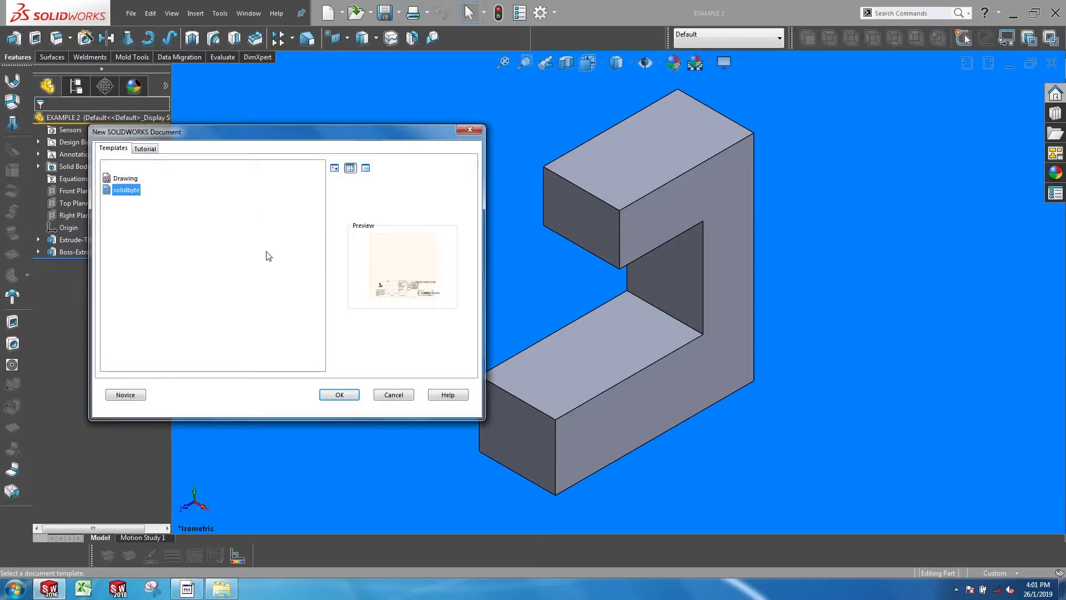
{"action": "left_click", "coordinate": [339, 394]}
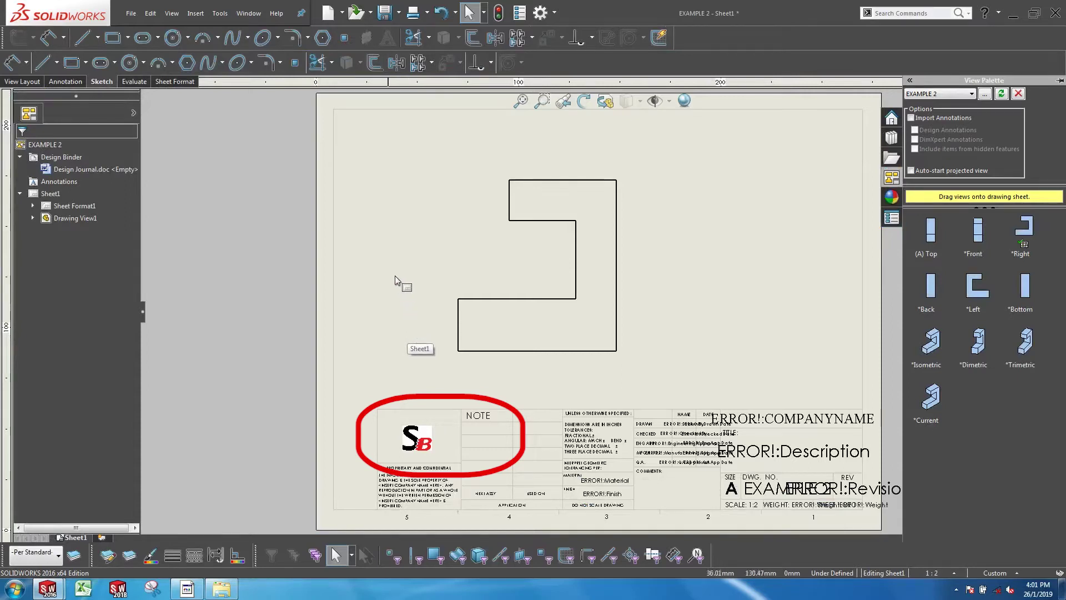
- Ordinate-dimension the top, step, lower and bottom edges at 0, 20, 58.75 and 84.54
{"action": "key", "text": "s"}
{"action": "left_click", "coordinate": [307, 278]}
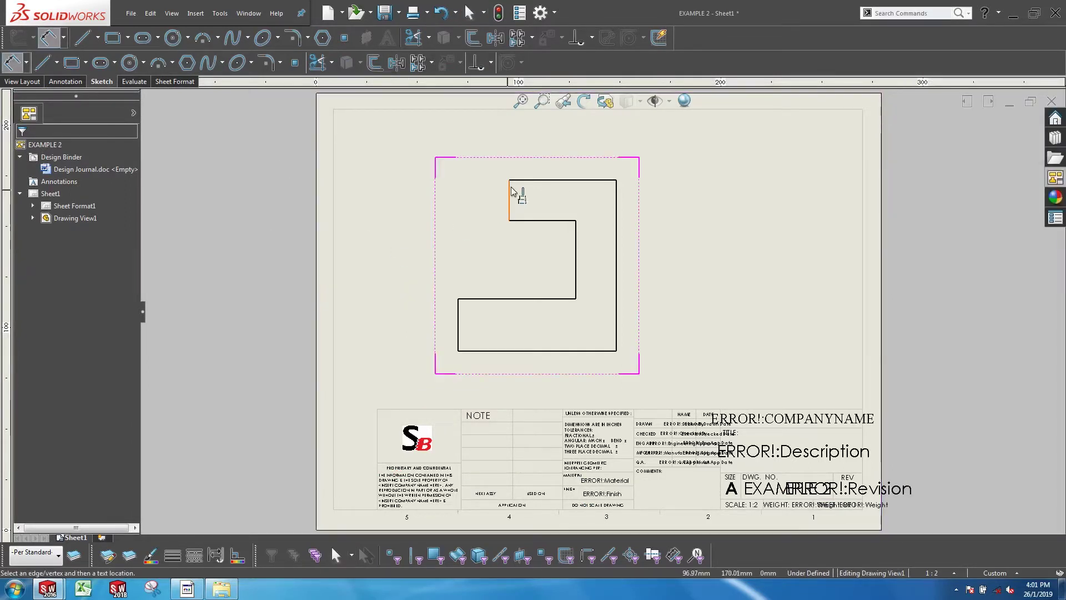
{"action": "left_click", "coordinate": [508, 180]}
{"action": "left_click", "coordinate": [420, 180]}
{"action": "left_click", "coordinate": [517, 224]}
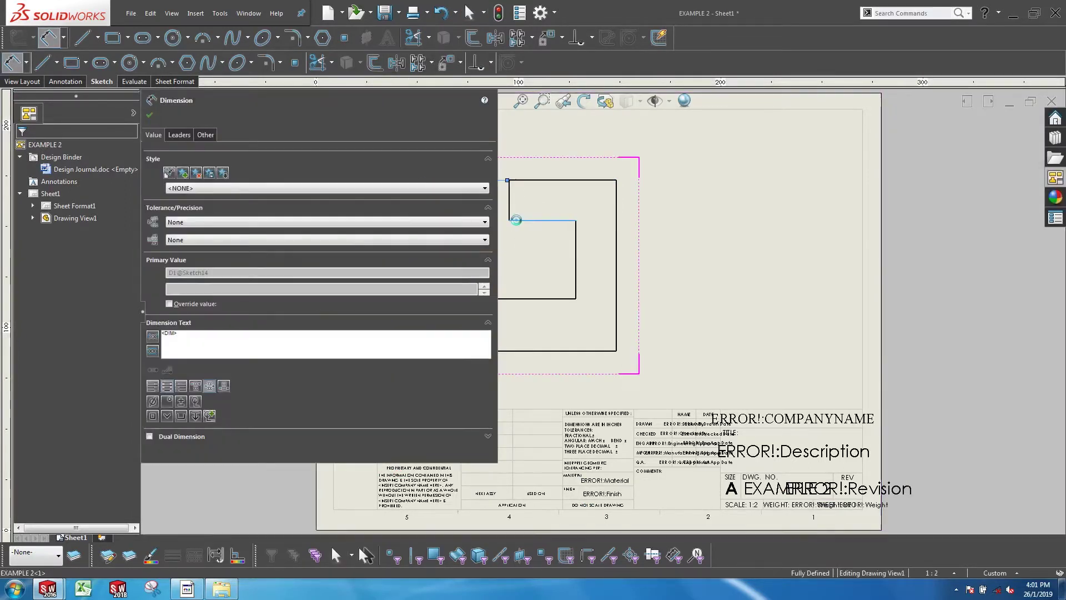
{"action": "left_click", "coordinate": [510, 300]}
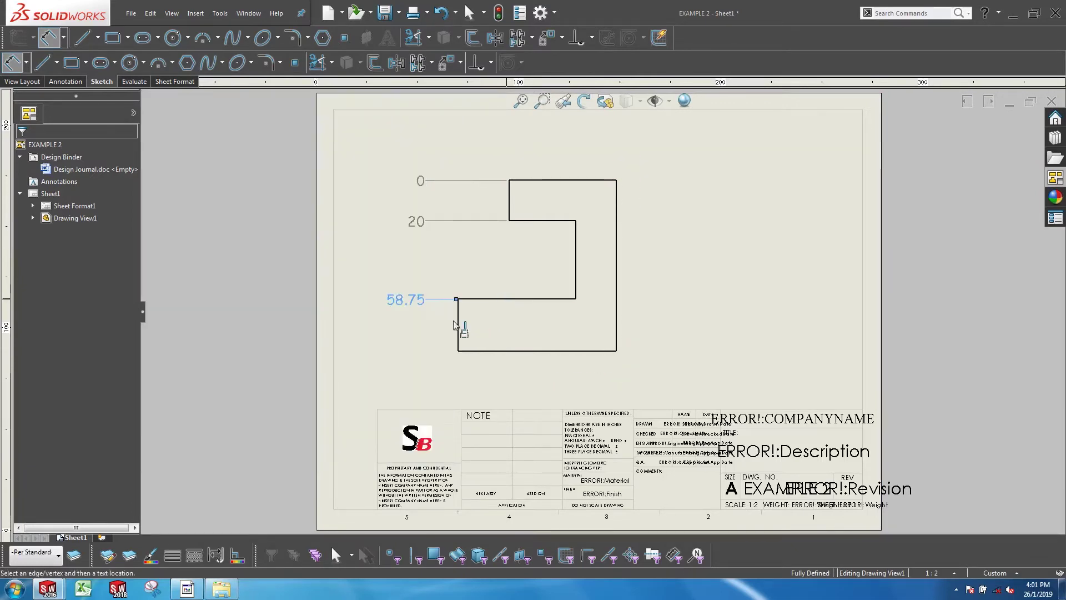
{"action": "scroll", "coordinate": [720, 350], "scroll_direction": "up", "scroll_amount": 3}
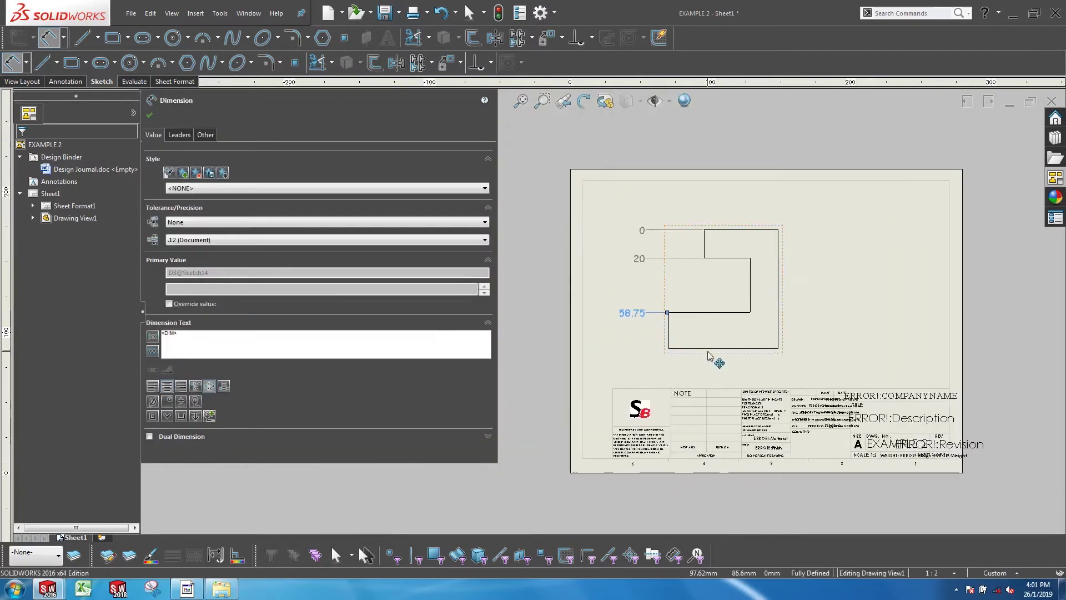
{"action": "scroll", "coordinate": [709, 355], "scroll_direction": "down", "scroll_amount": 4}
{"action": "left_click", "coordinate": [666, 340]}
{"action": "key", "text": "Escape"}
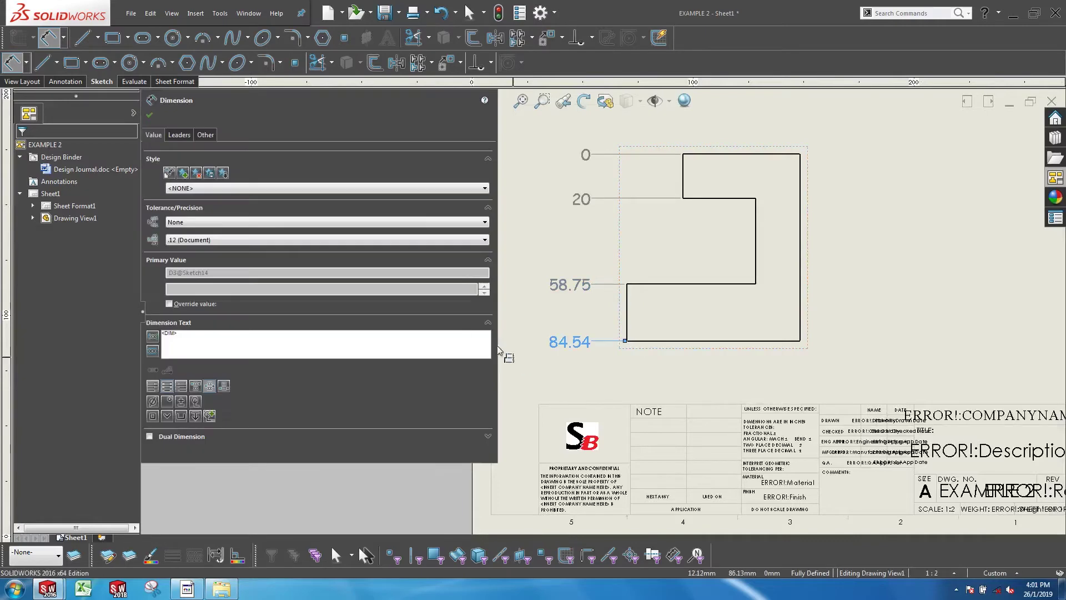
{"action": "left_click", "coordinate": [516, 341]}
{"action": "key", "text": "Escape"}
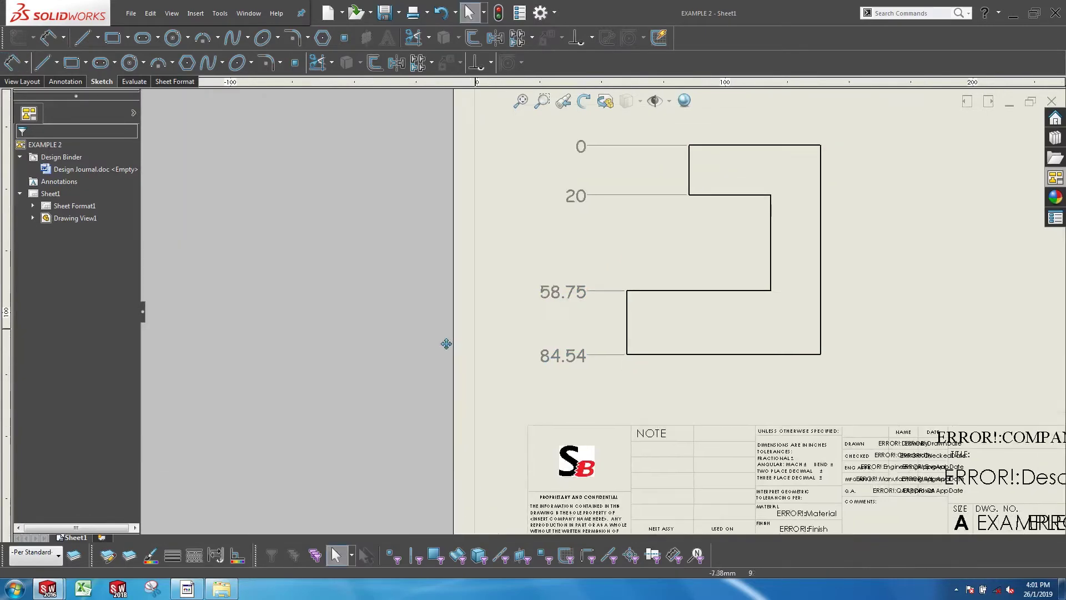
- Pan the sheet up and left and begin placing a new note
{"action": "middle_click_drag", "start_coordinate": [259, 398], "coordinate": [213, 348]}
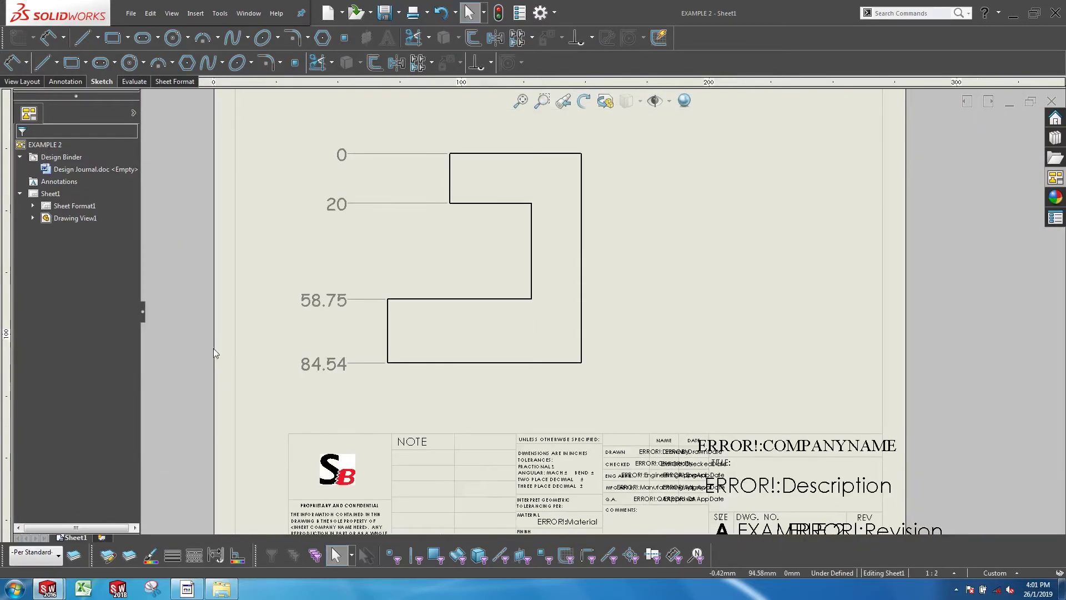
{"action": "key", "text": "s"}
{"action": "left_click", "coordinate": [271, 349]}
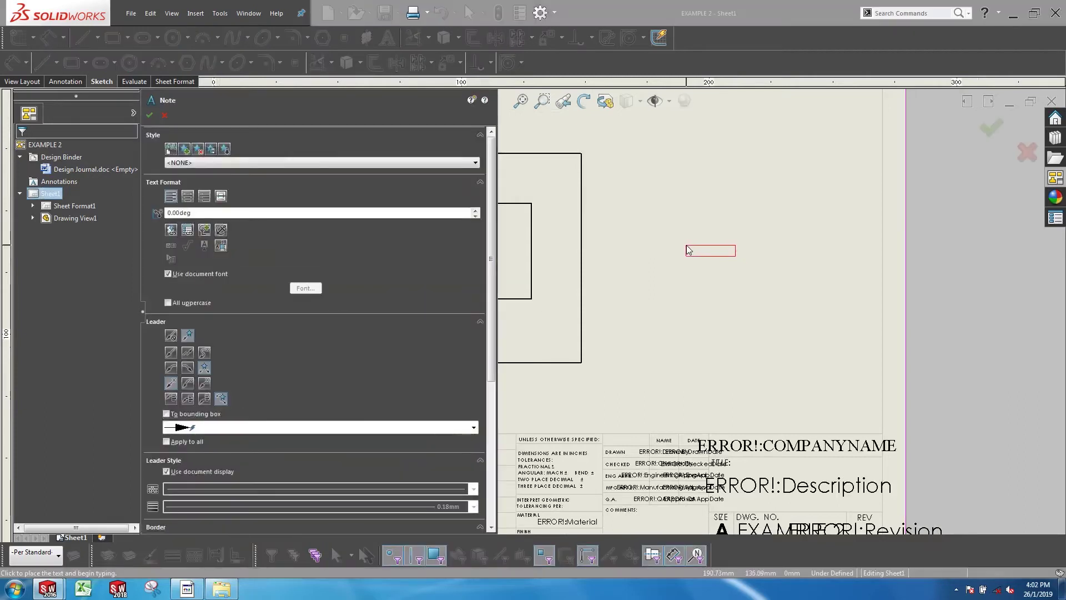